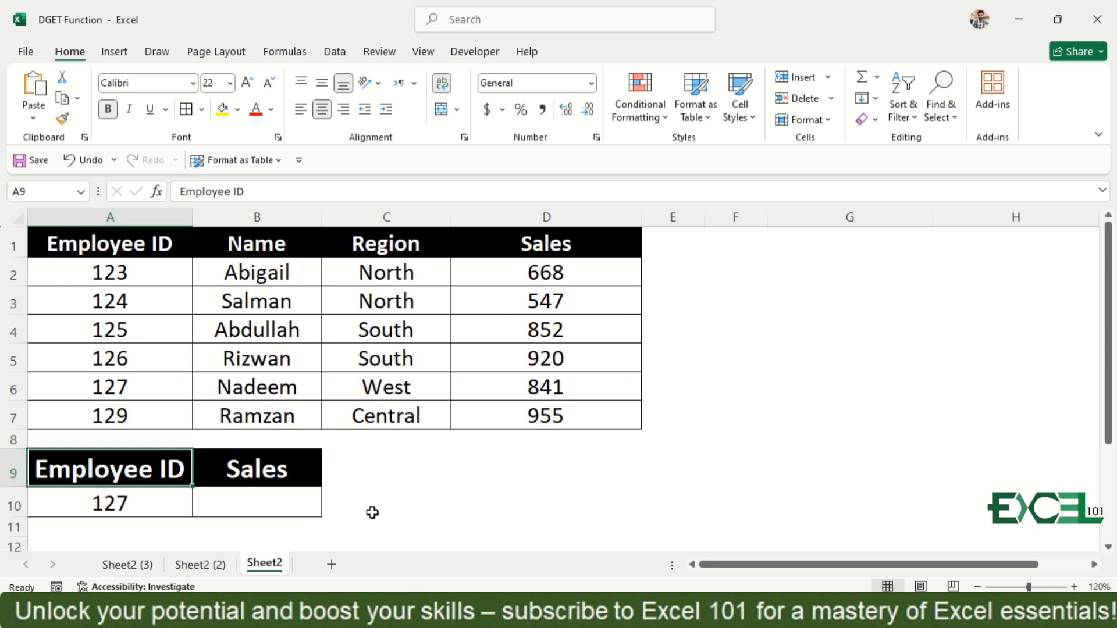
Start a DGET formula in B10 with absolute database range $A$1:$D$7 and the Sales header D1 as the field
key(Right)
key(Down)
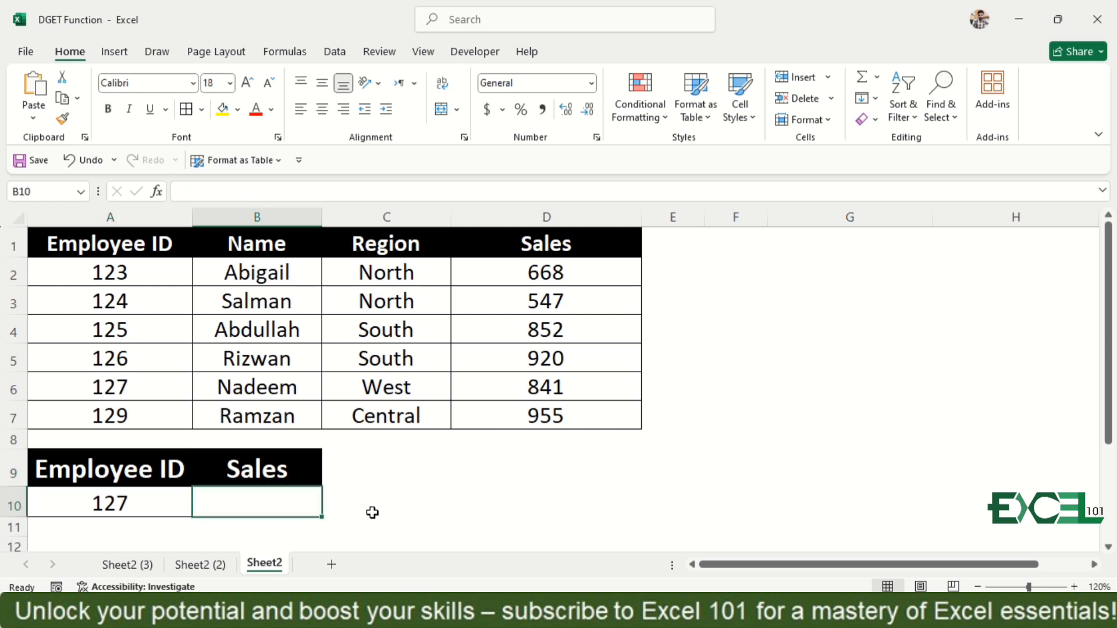
text(=dge)
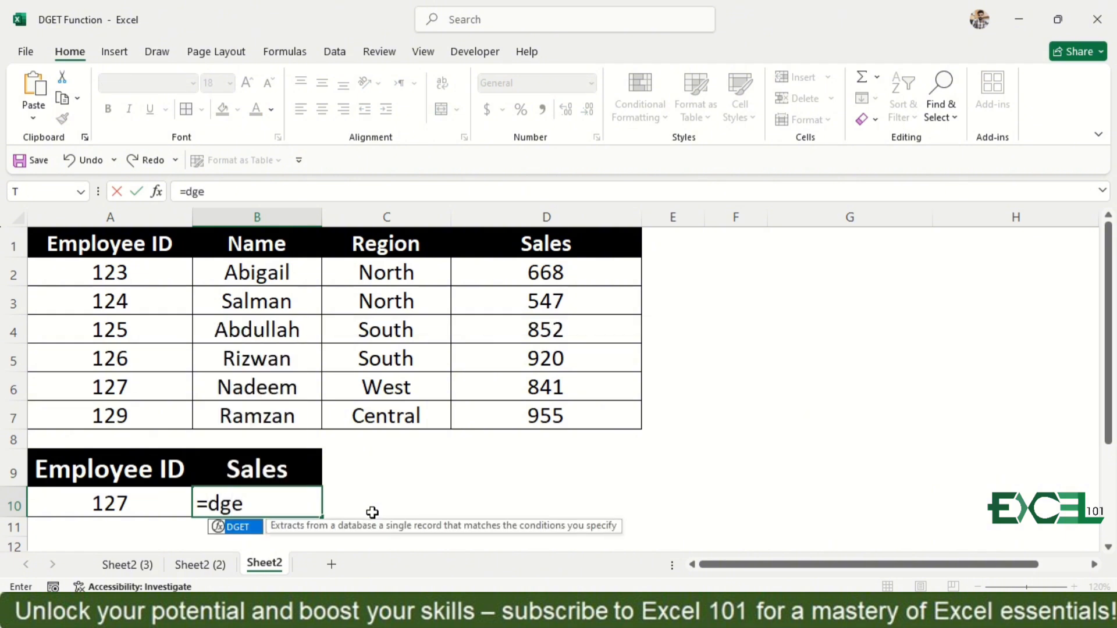
key(Tab)
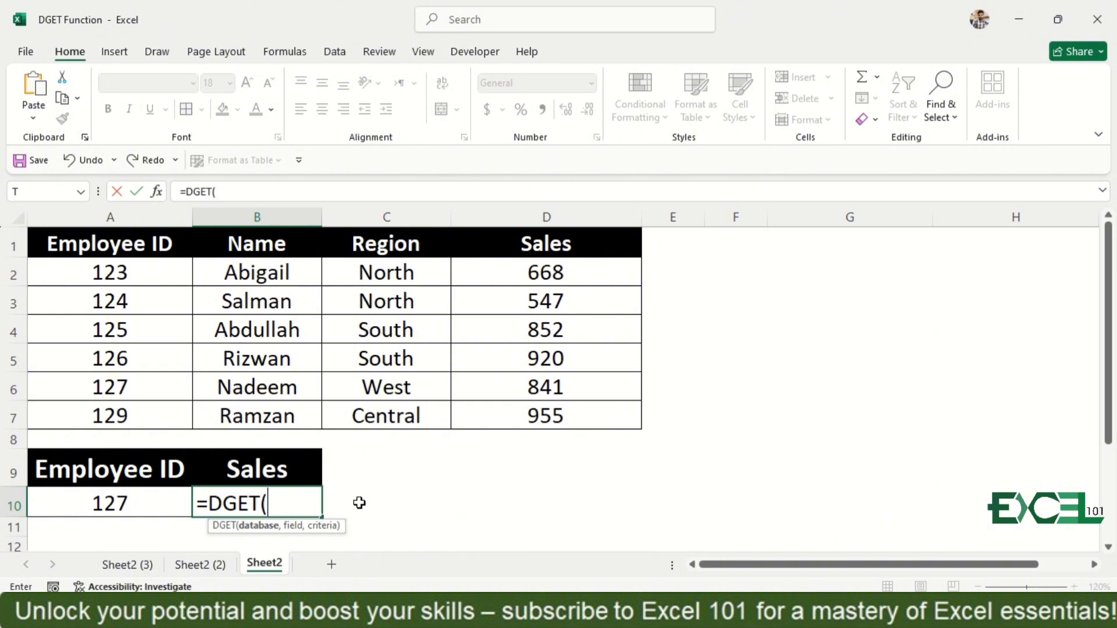
click(107, 244)
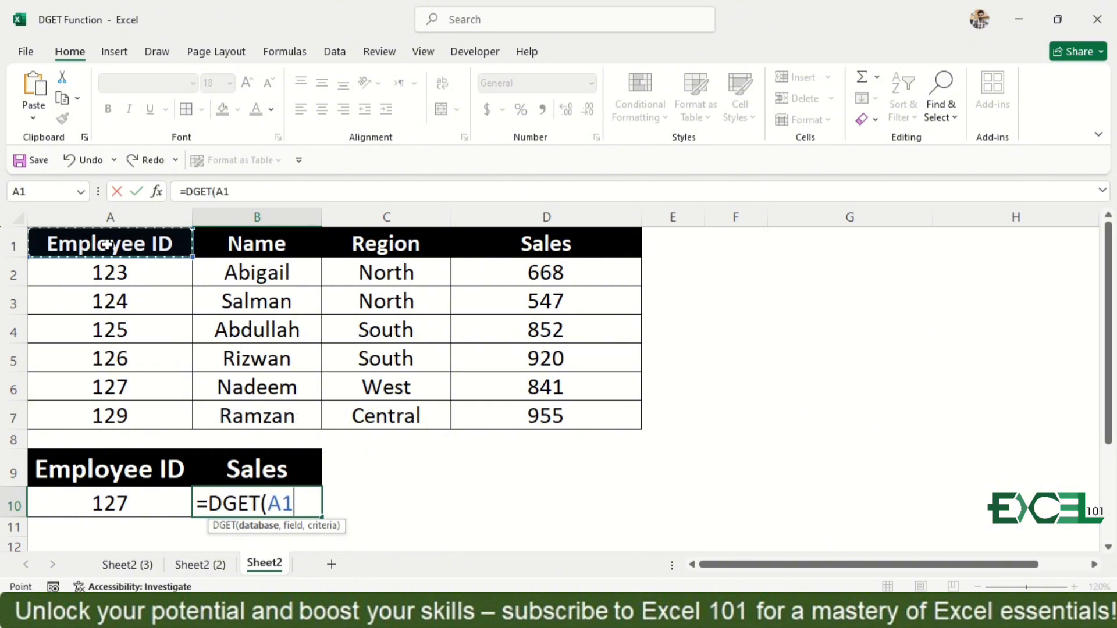
key(ctrl+shift+Down)
key(ctrl+shift+Right)
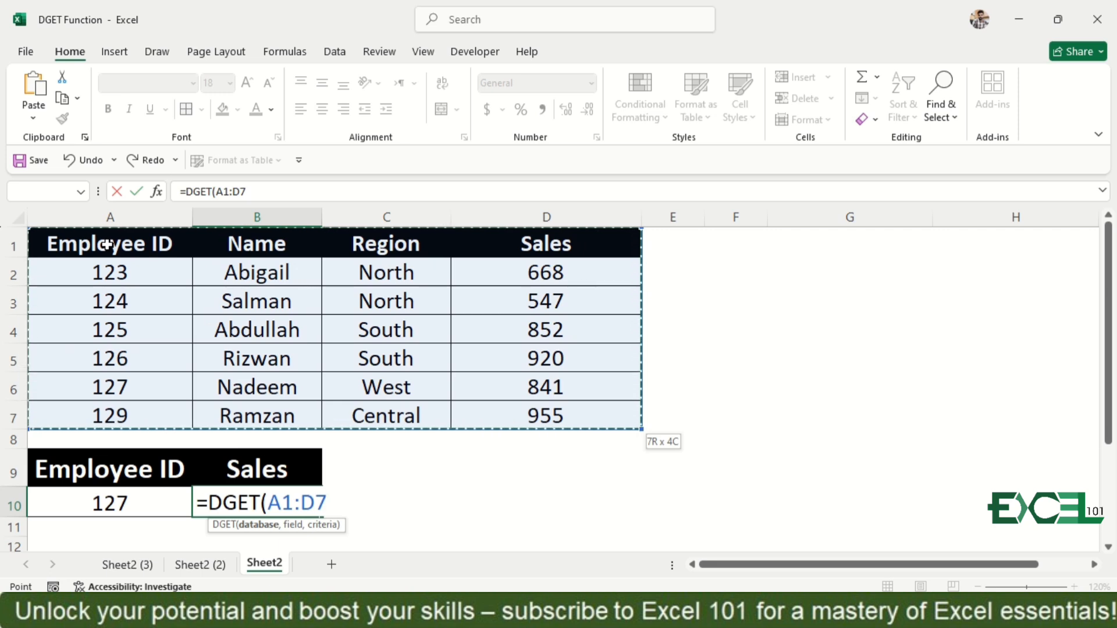
key(F4)
text(,)
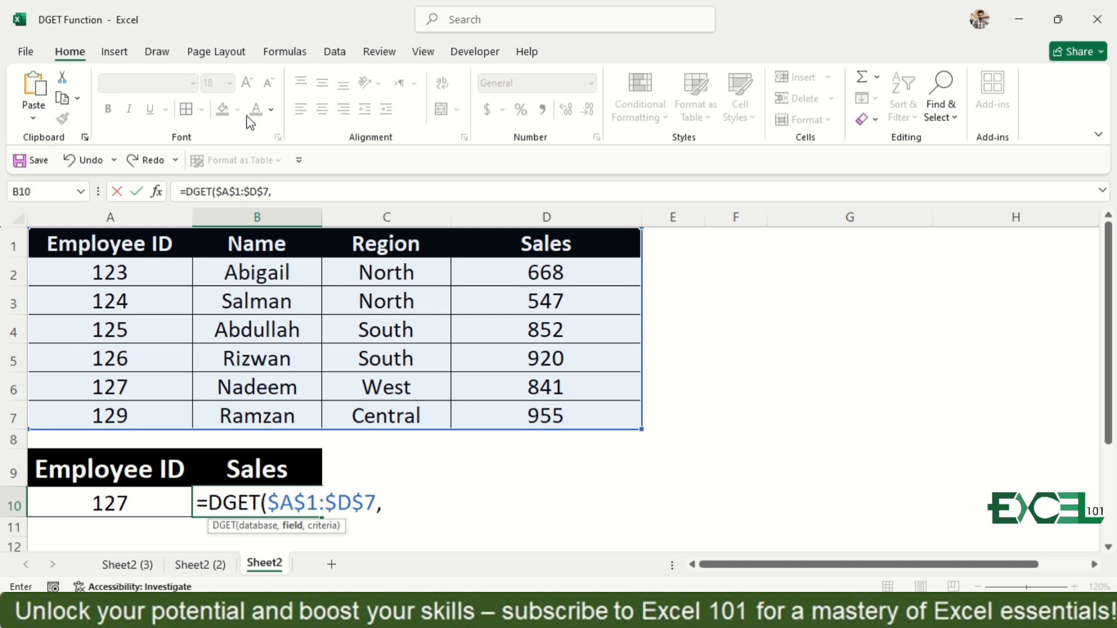
click(538, 252)
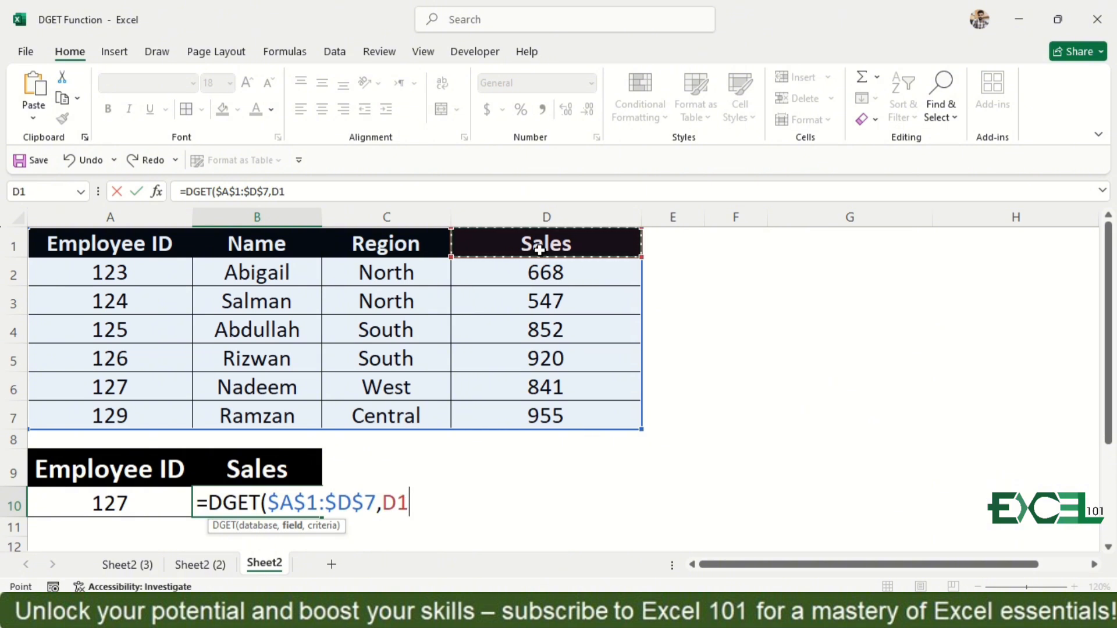
text(,)
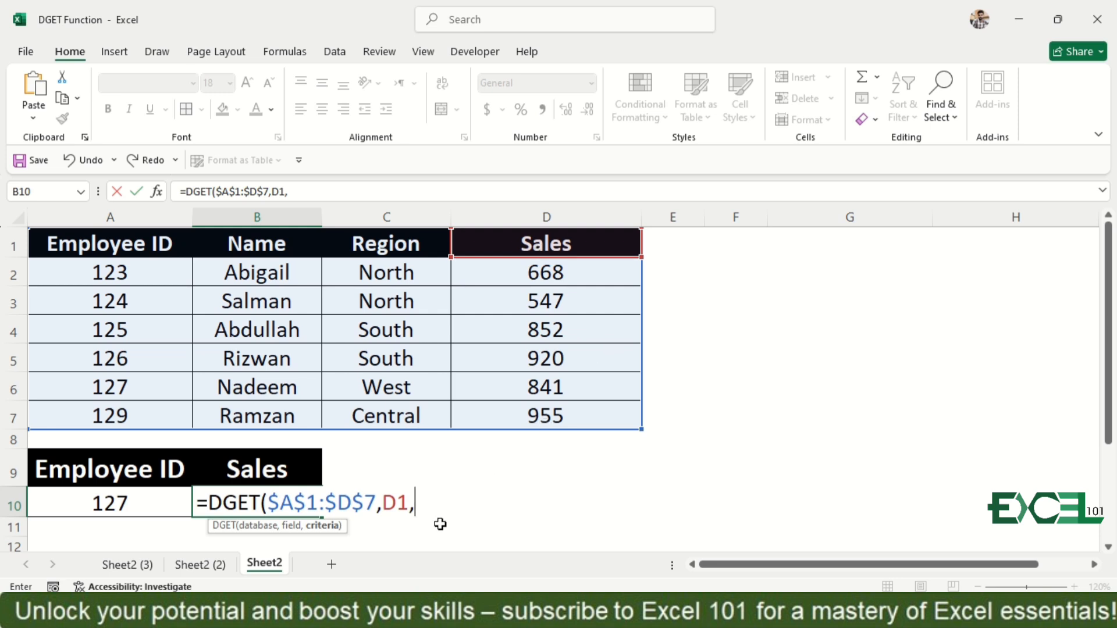
key(Left)
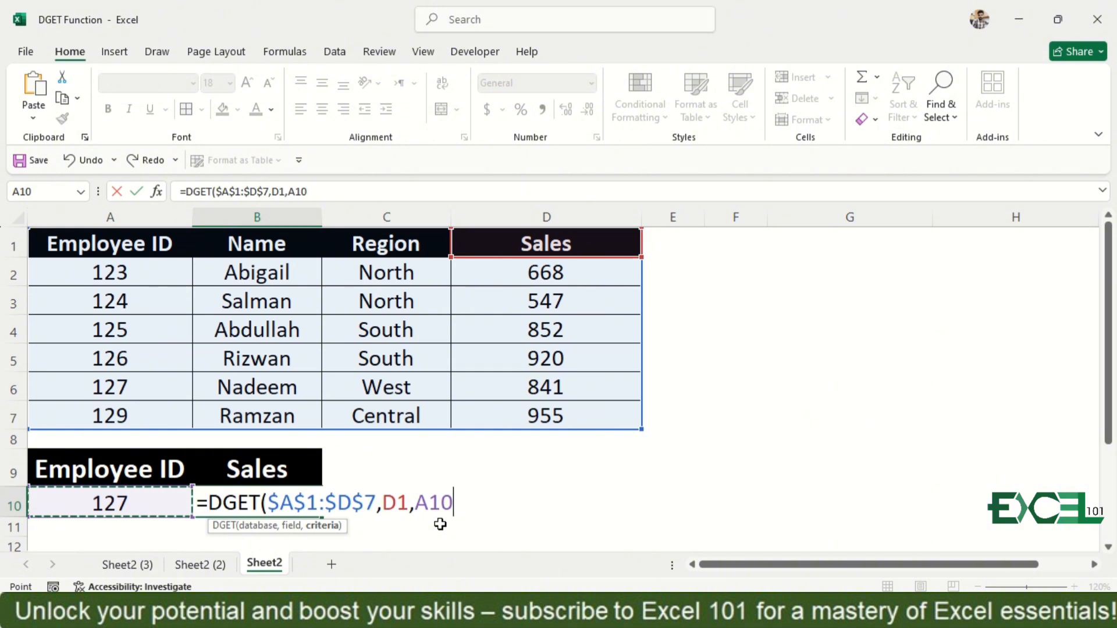
key(BackSpace)
key(BackSpace)
key(BackSpace)
key(Left)
key(BackSpace)
key(BackSpace)
key(BackSpace)
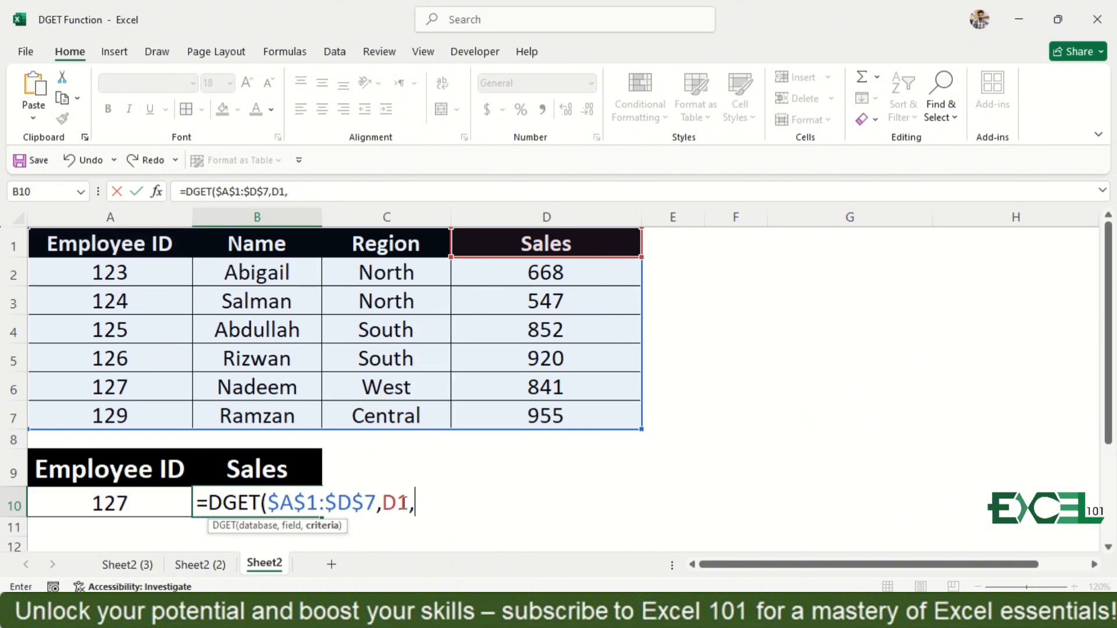
Make the field reference absolute as $D$1 and complete the B10 DGET formula with criteria range $A$9:$A$10
click(402, 502)
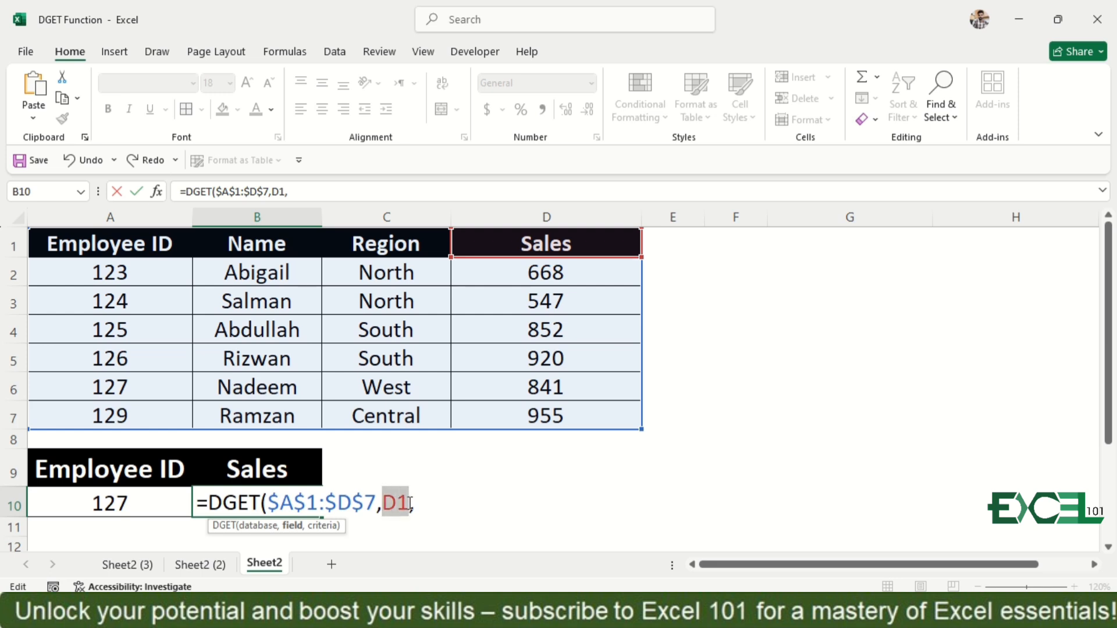
key(F4)
text(,)
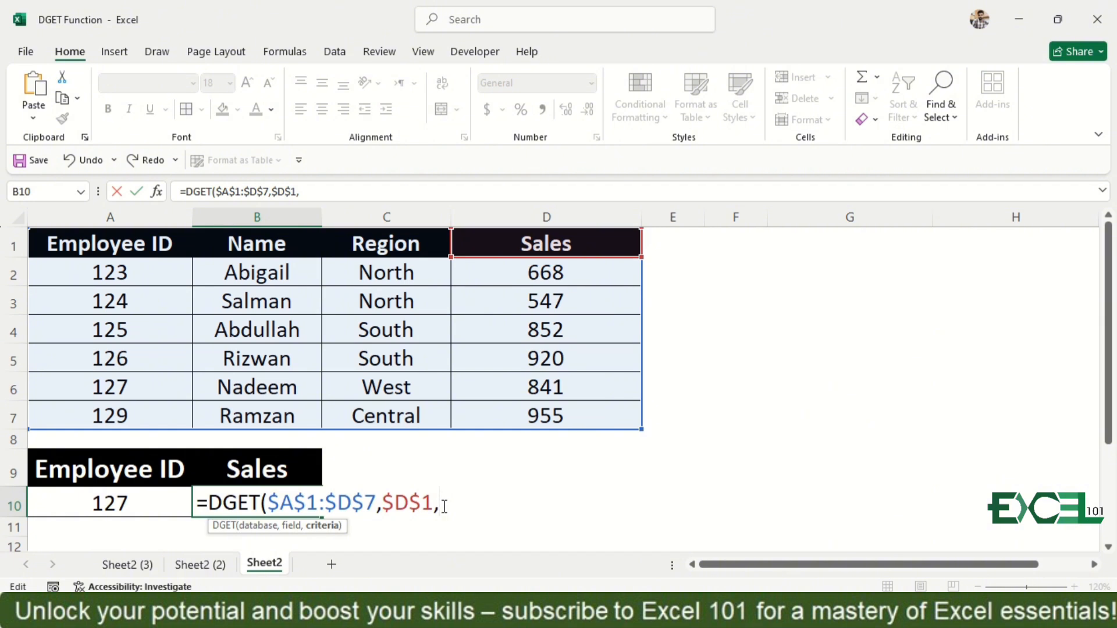
click(119, 468)
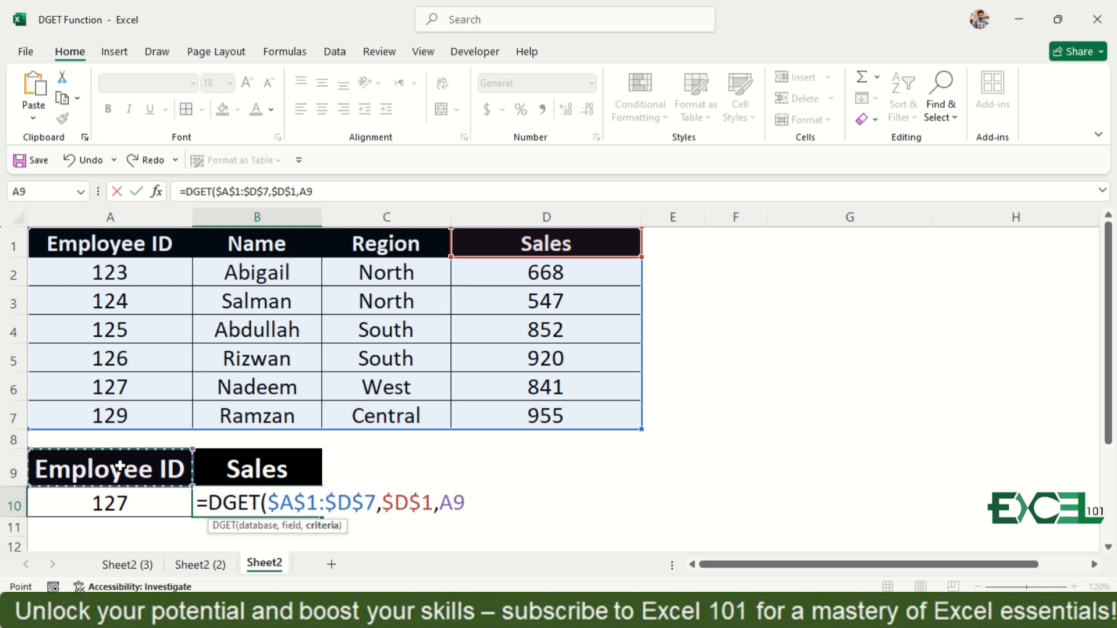
key(shift+Down)
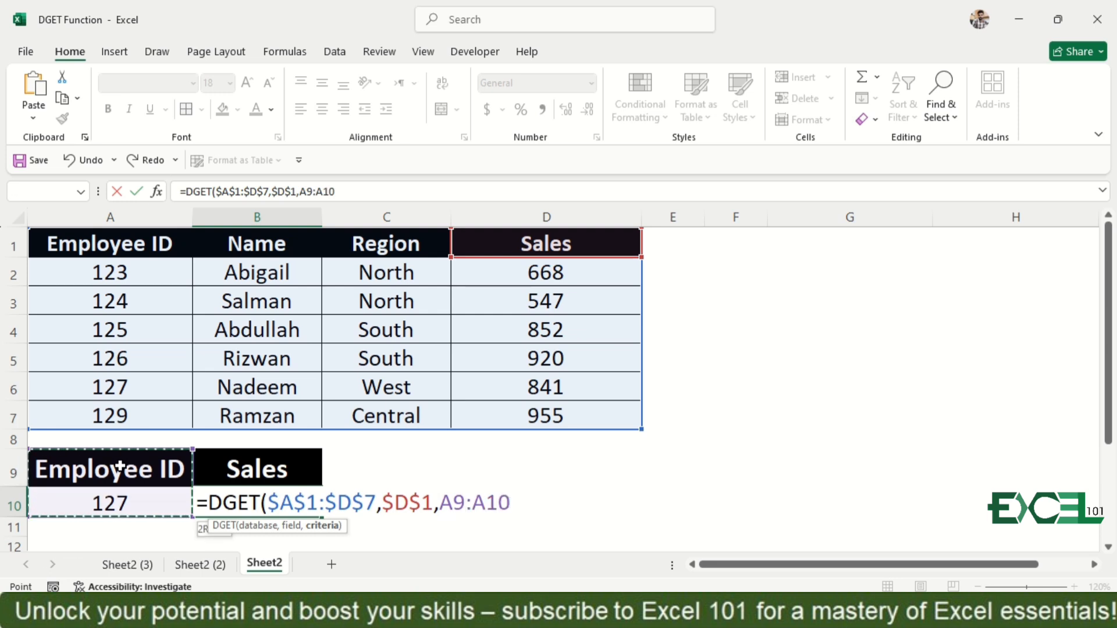
key(F4)
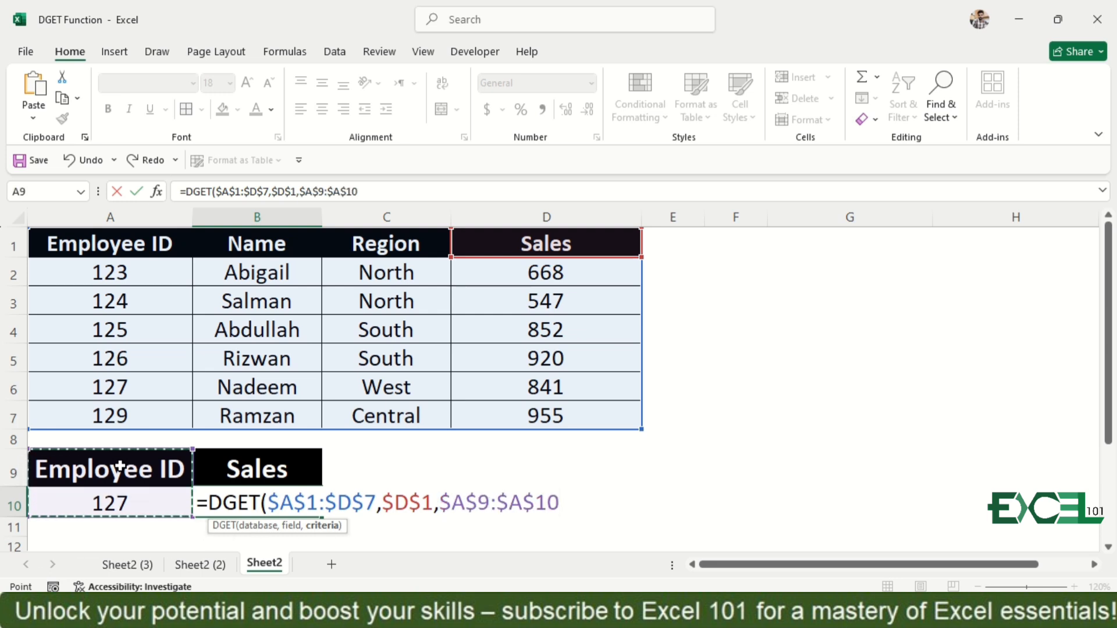
text())
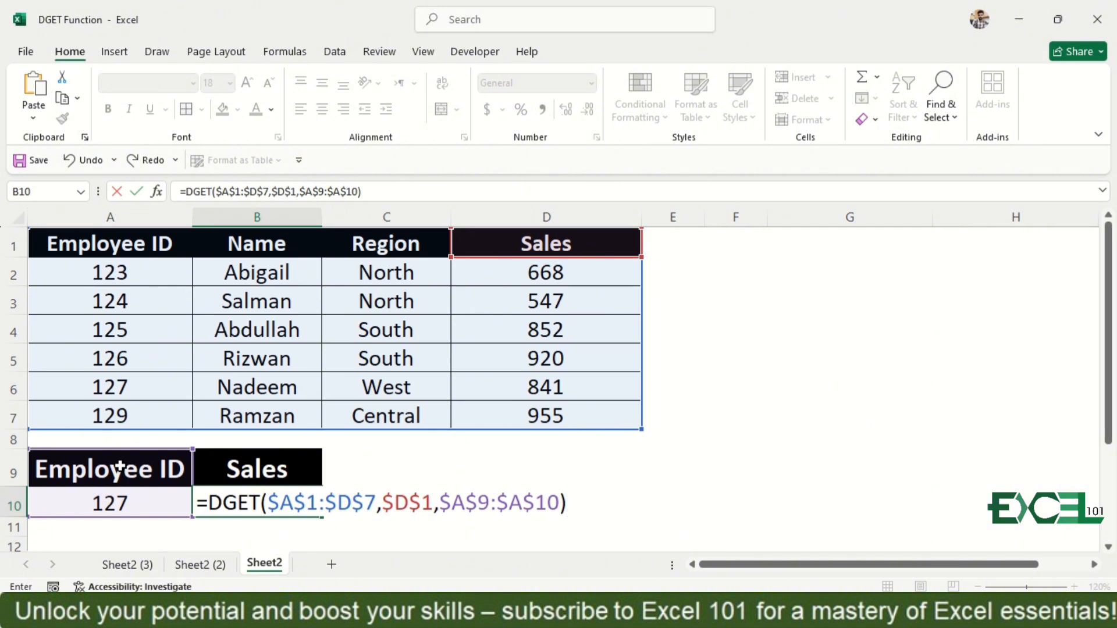
key(Return)
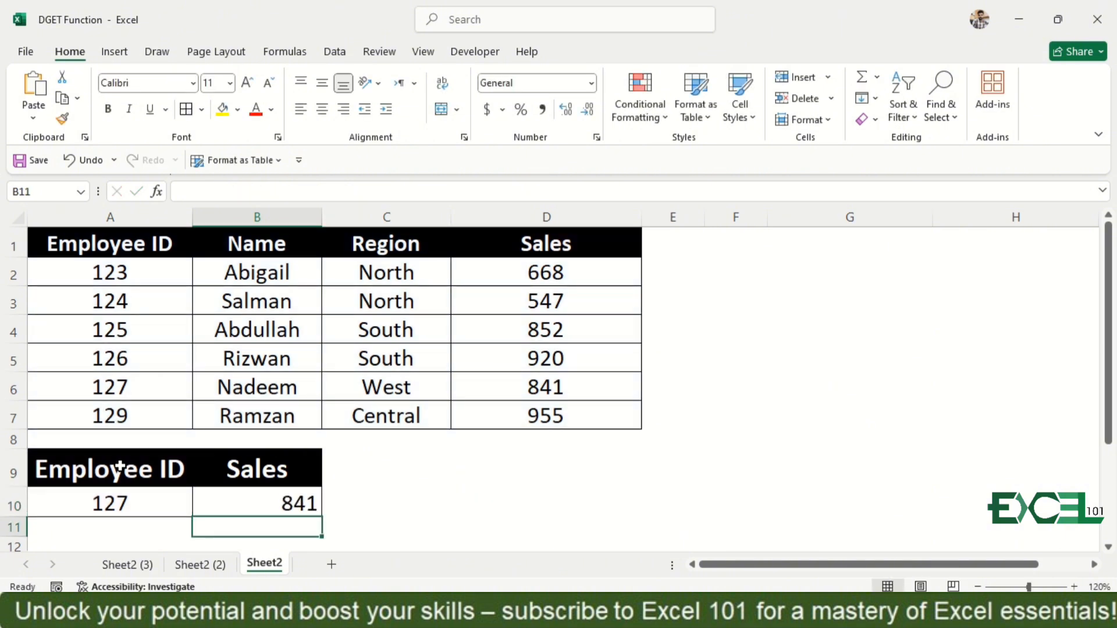
Change the Employee ID criterion in A10 to the third entry of its validation list
key(Up)
key(Left)
key(alt+Down)
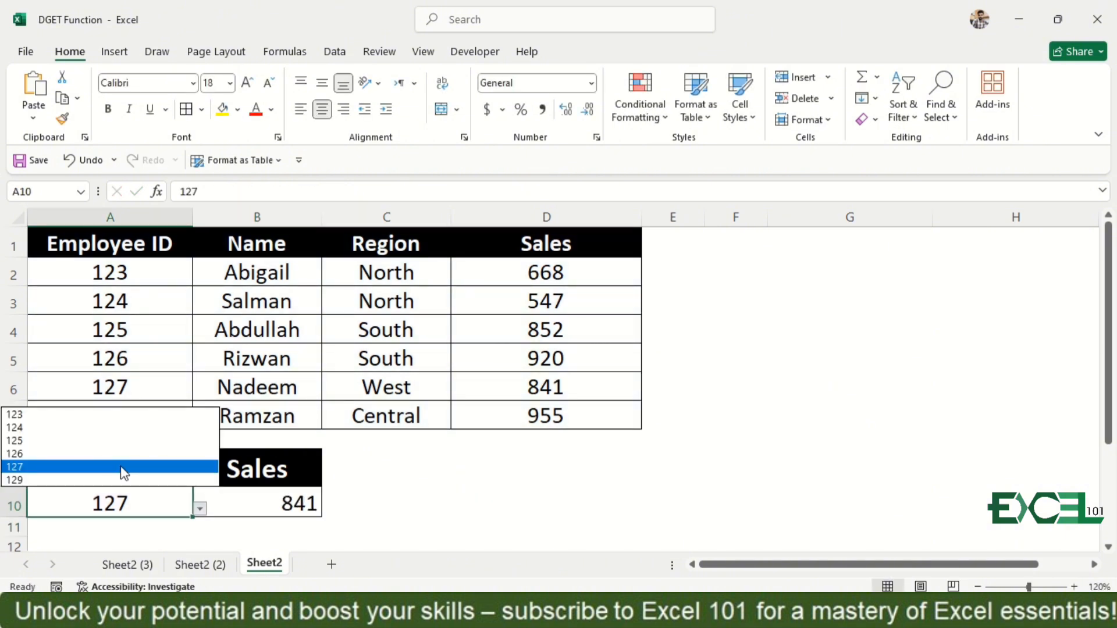
key(Up)
key(Up)
key(Return)
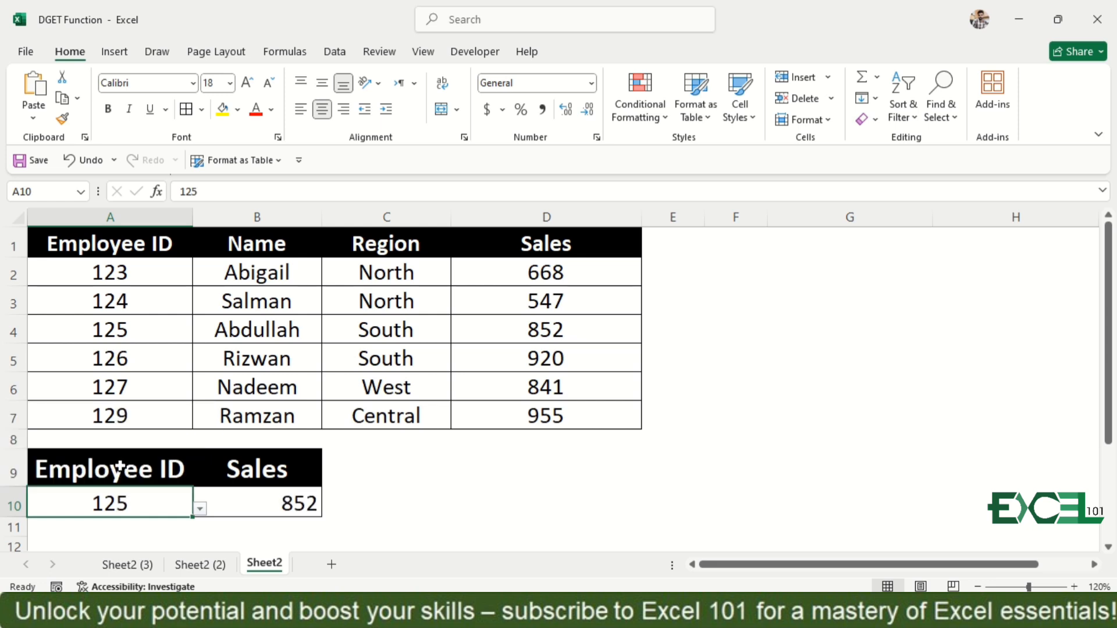
Fill the matching employee's record in A4:D4 with yellow
click(128, 329)
key(ctrl+shift+Right)
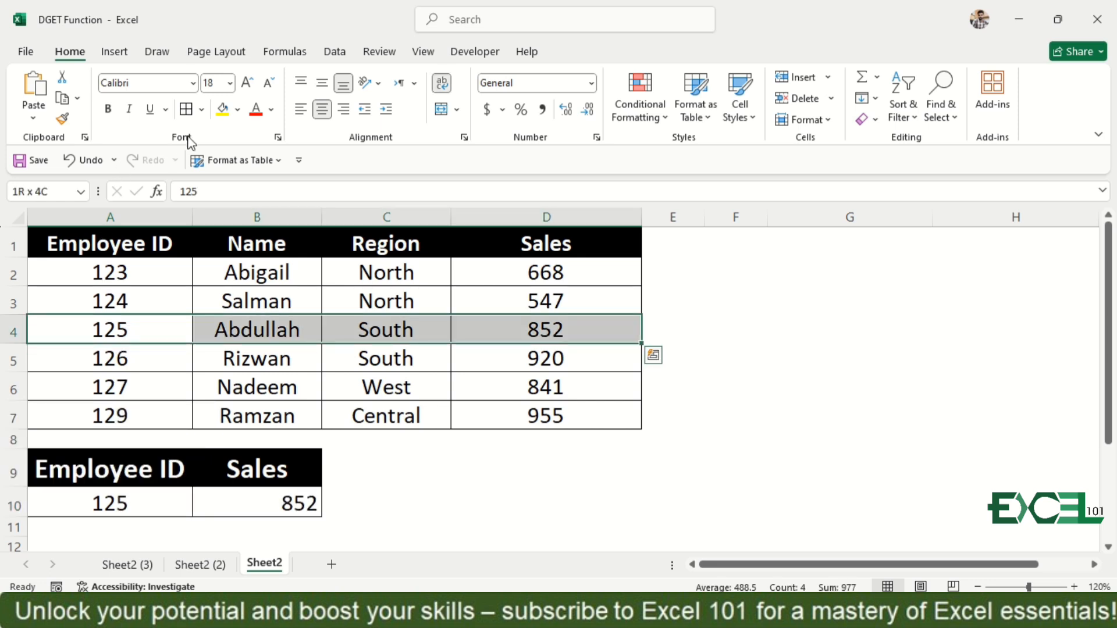
click(221, 110)
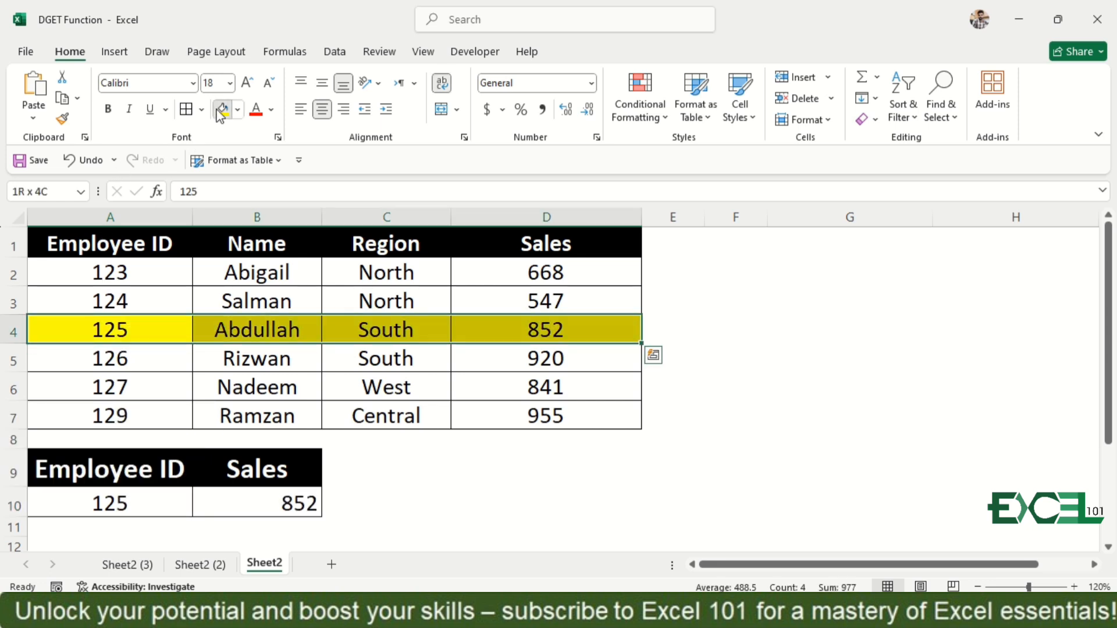
Replace the field argument $D$1 in the B10 DGET formula with the quoted header name "Sales"
click(285, 504)
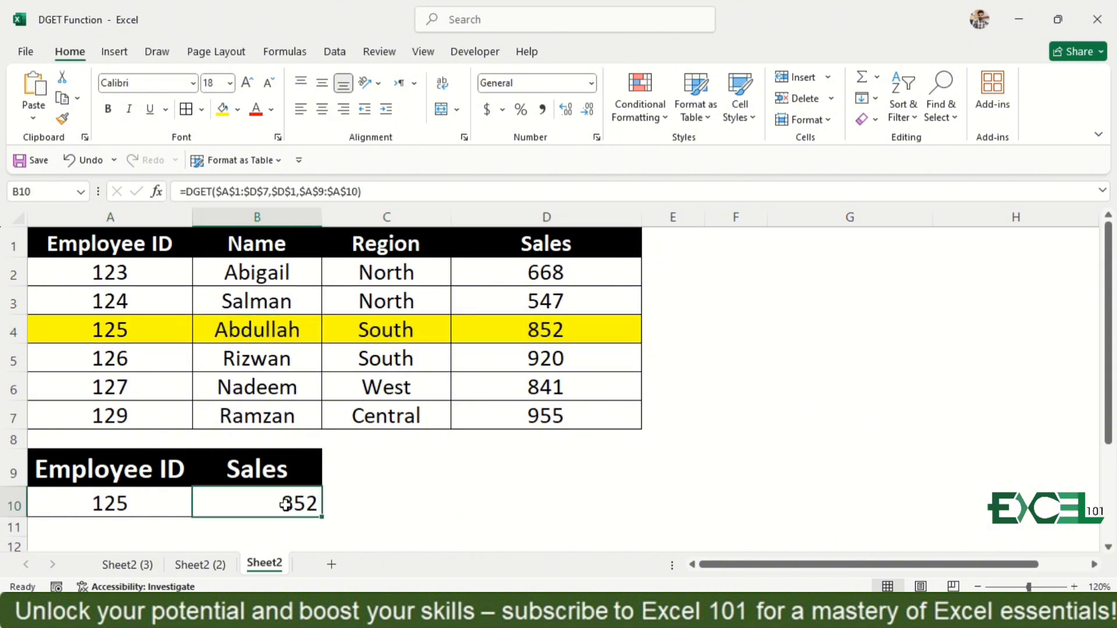
double_click(286, 504)
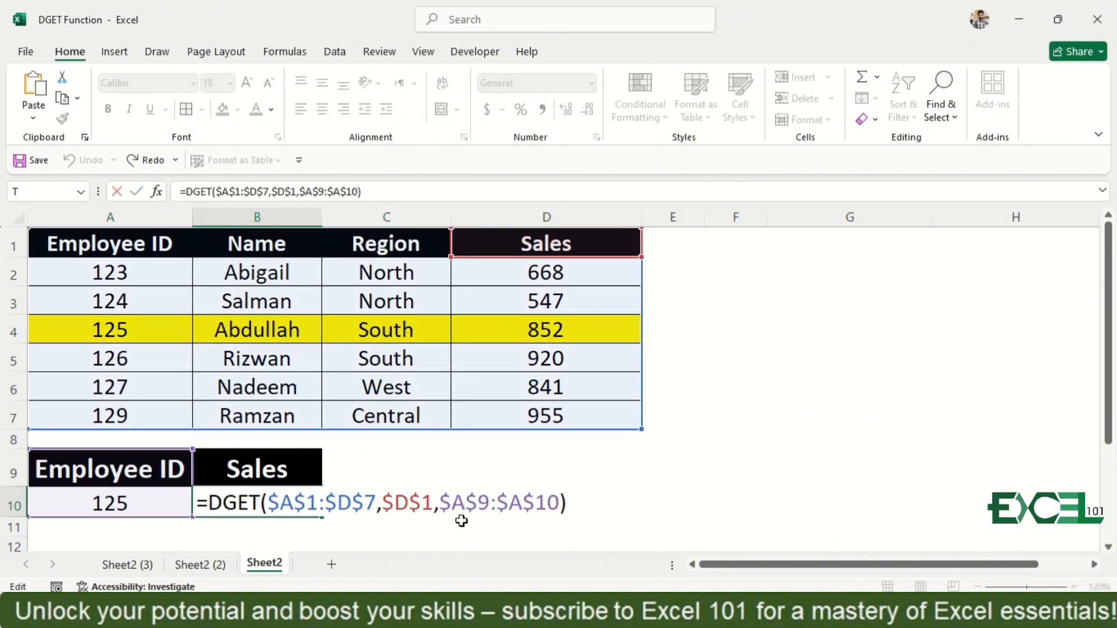
click(433, 504)
key(BackSpace)
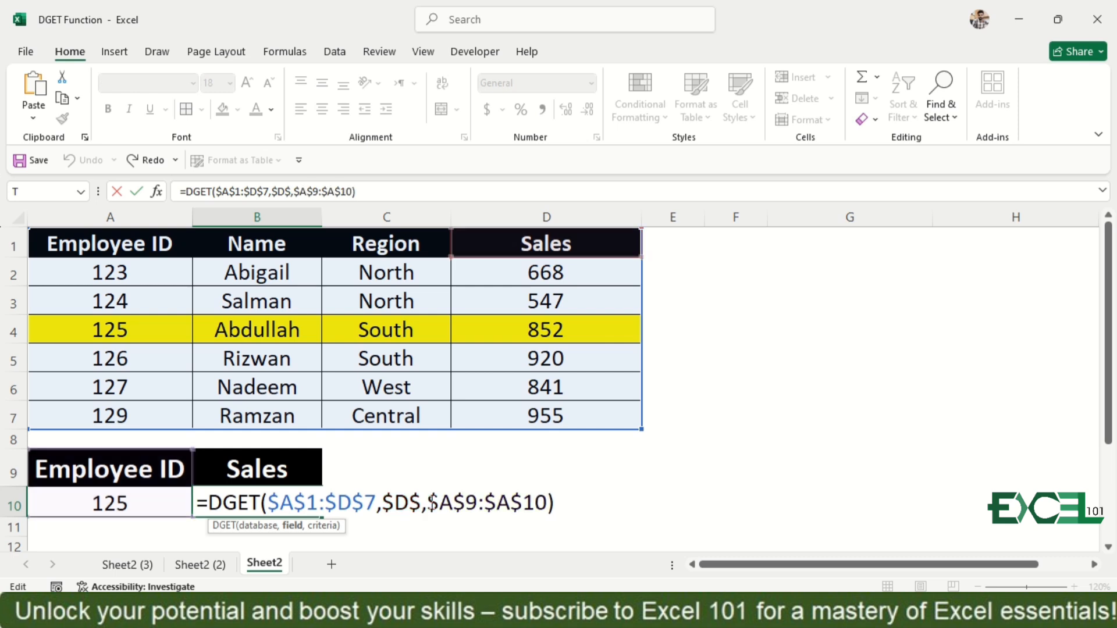
key(BackSpace)
key(BackSpace)
key(BackSpace)
text(")
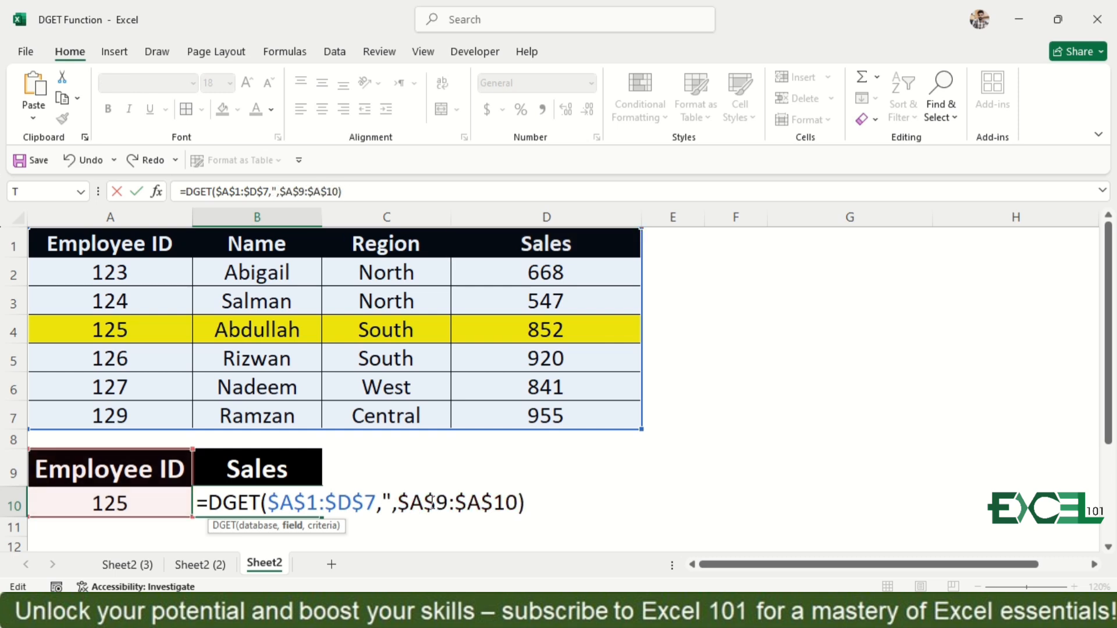
text(Sal)
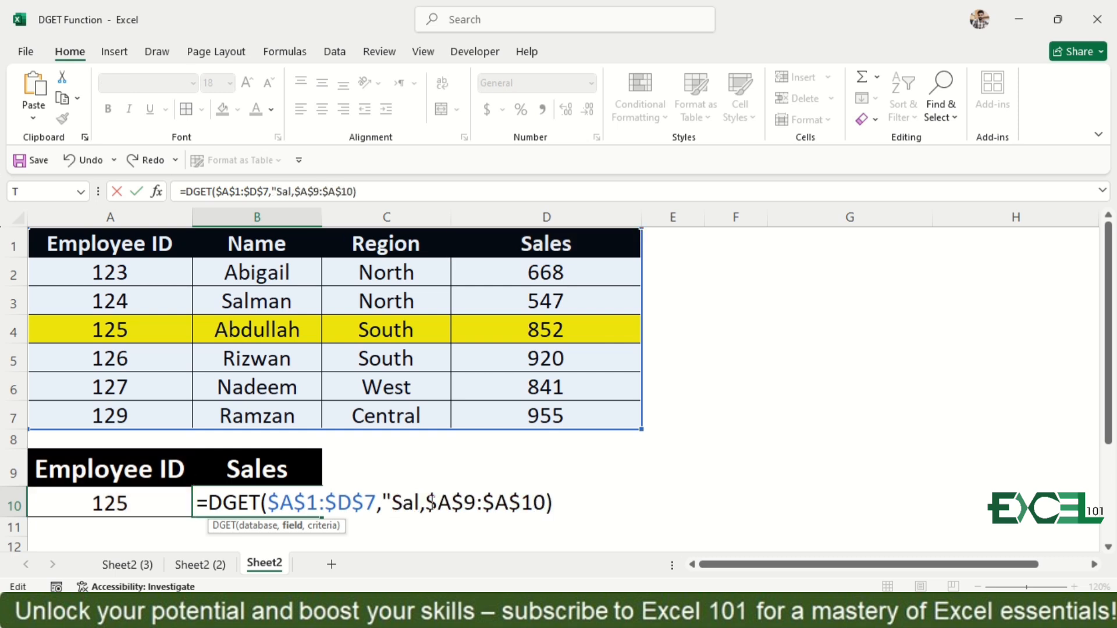
text(es")
key(Return)
key(Up)
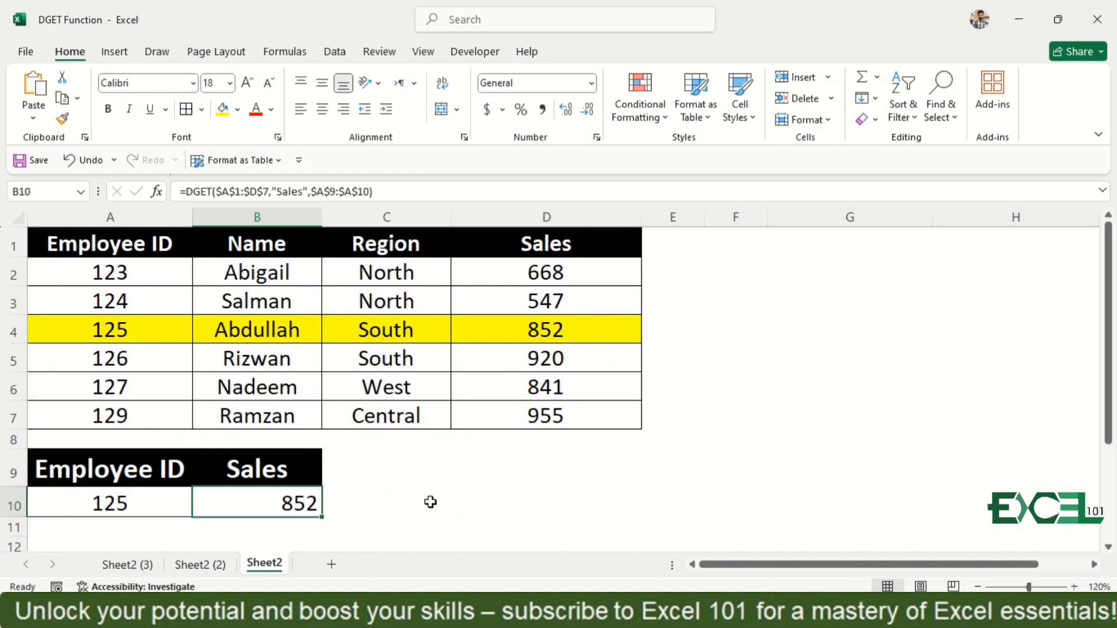
Replace the "Sales" field argument in the B10 DGET formula with column number 4
key(F2)
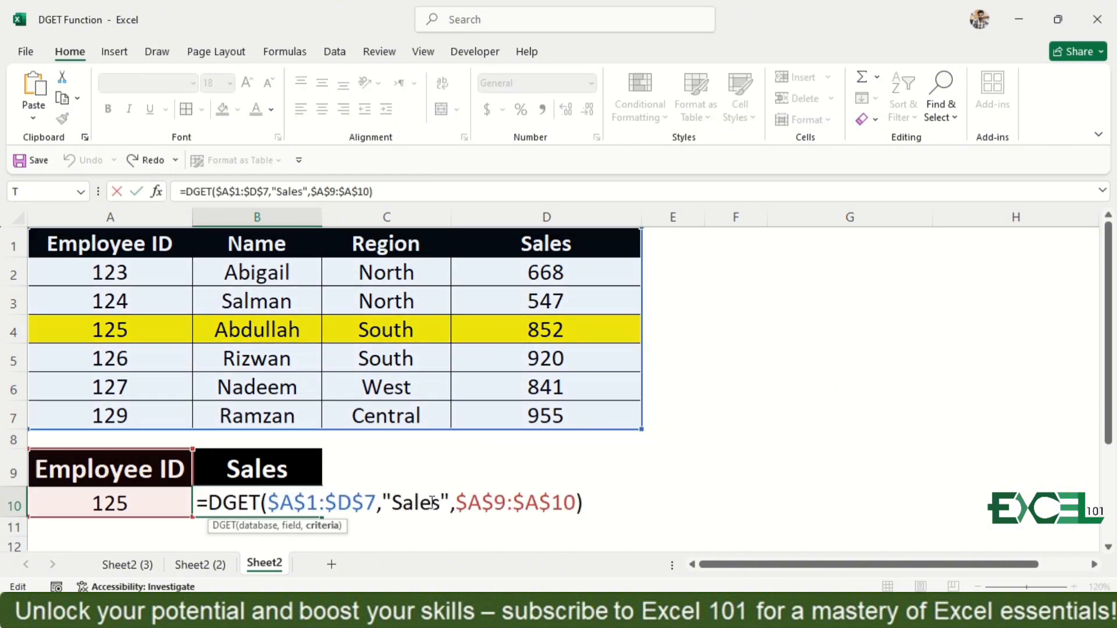
key(Left)
key(Left)
key(Left)
key(Left)
key(Left)
key(Left)
key(BackSpace)
key(BackSpace)
key(BackSpace)
key(BackSpace)
key(BackSpace)
key(BackSpace)
key(BackSpace)
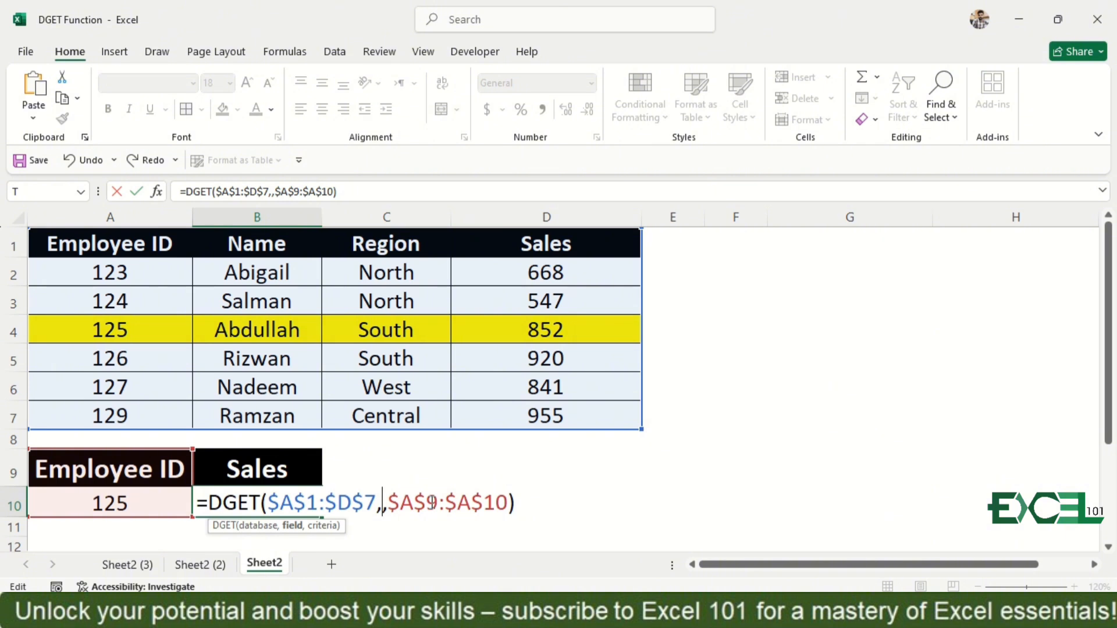
text(4)
key(Return)
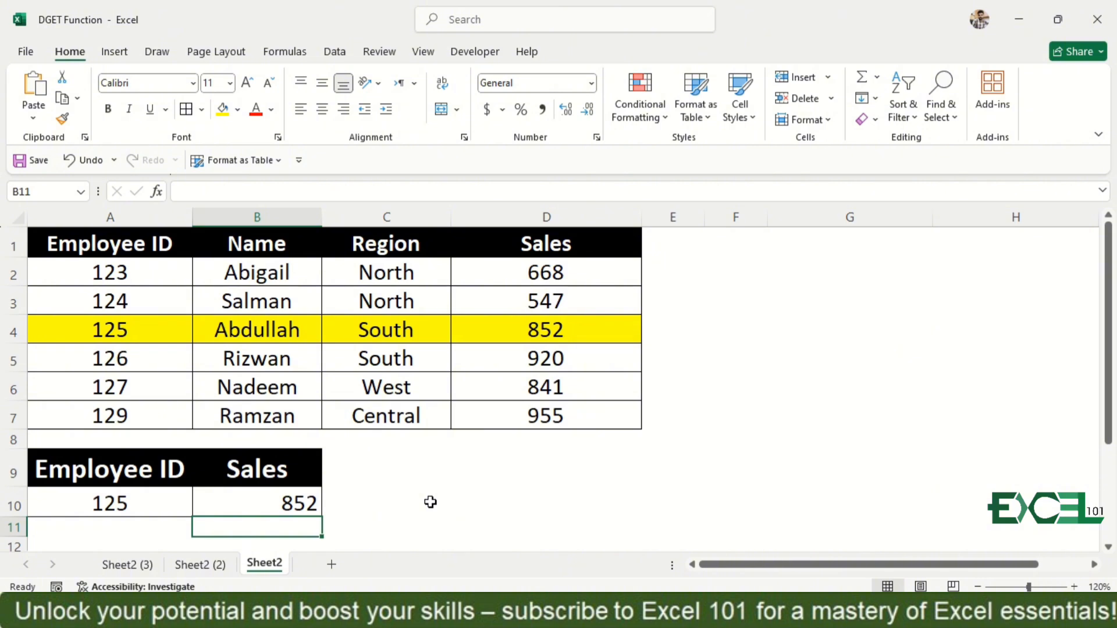
On Sheet2 (2), begin a DGET formula in D10 with the absolute range $A$1:$D$7 as its database
key(ctrl+Page_Up)
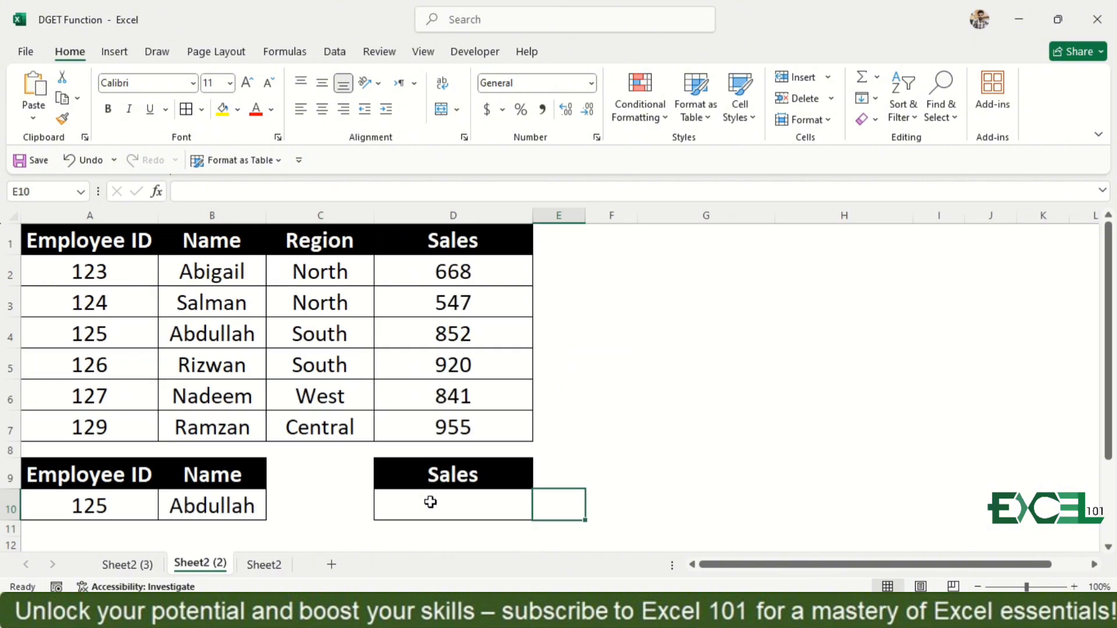
click(450, 504)
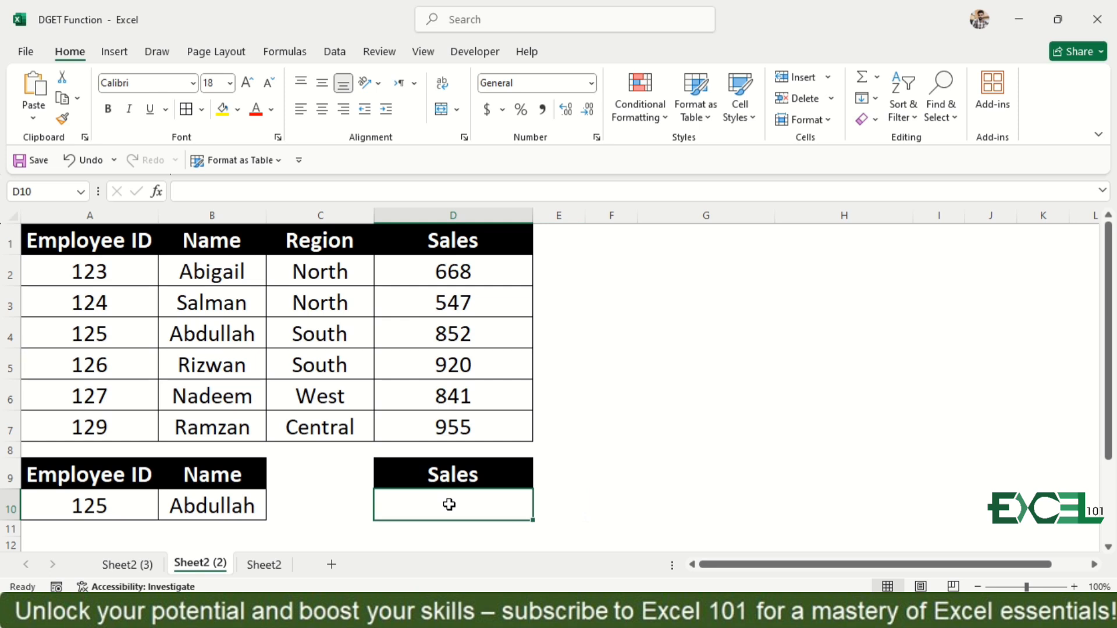
text(=dge)
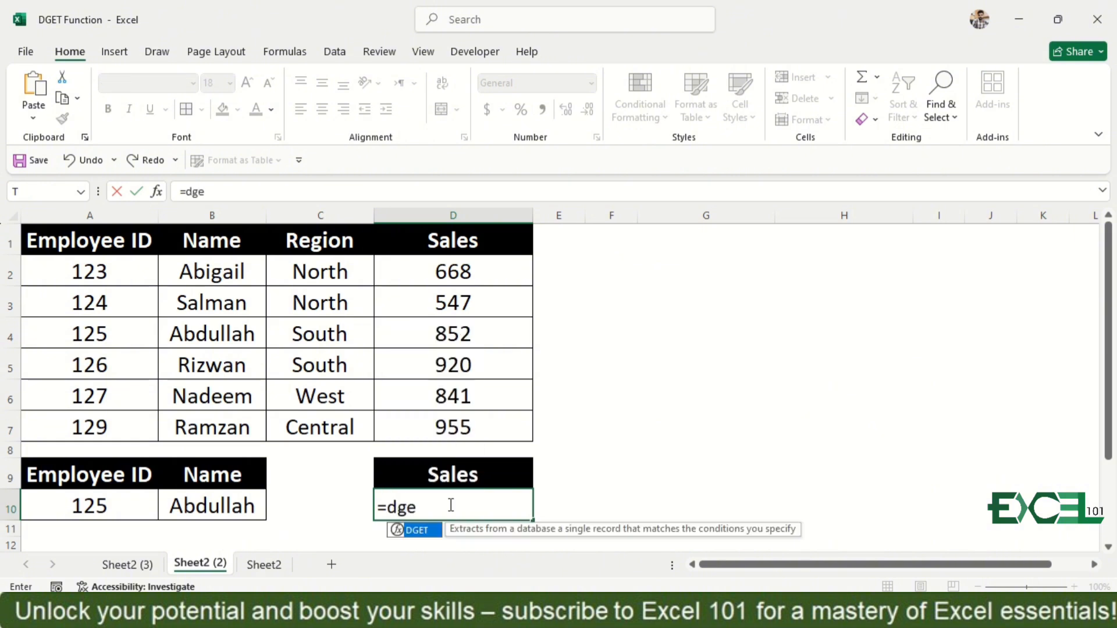
key(Tab)
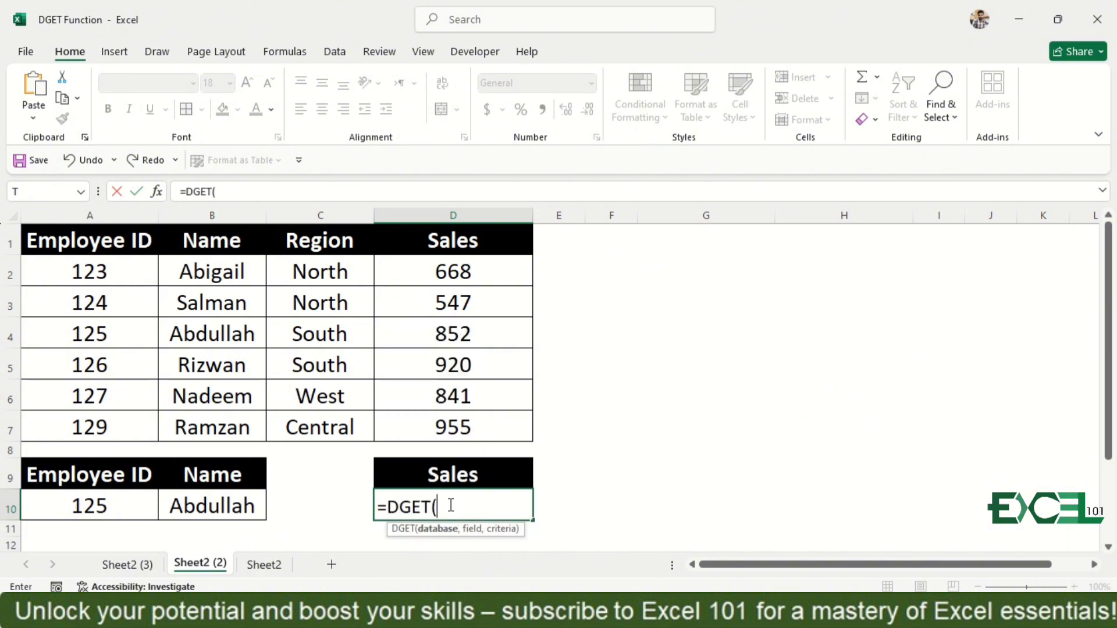
click(131, 240)
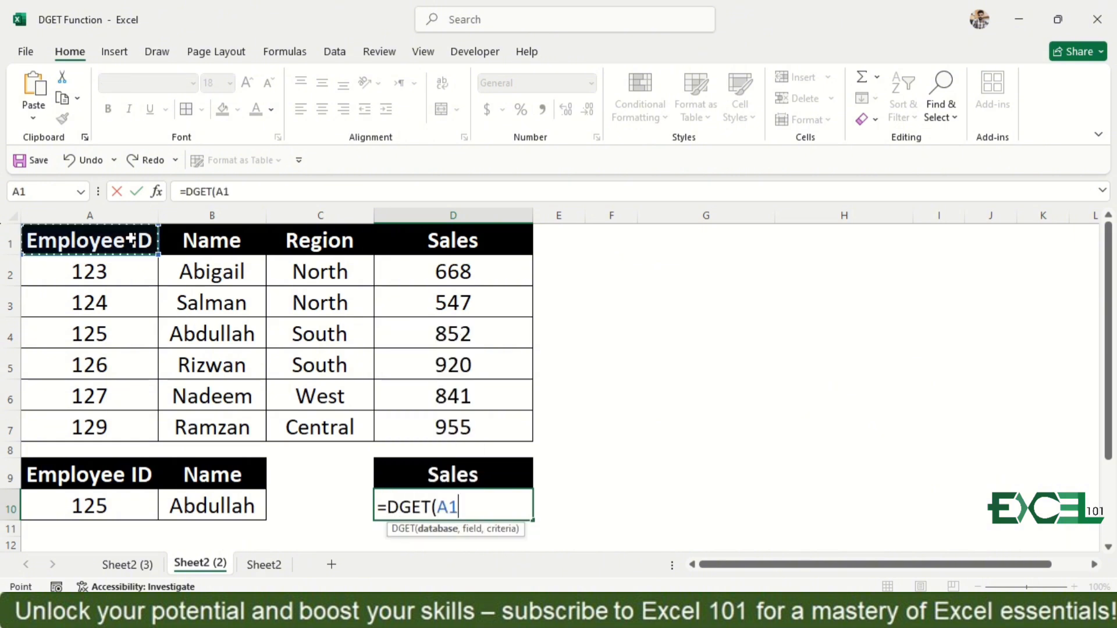
key(ctrl+shift+Down)
key(ctrl+shift+Right)
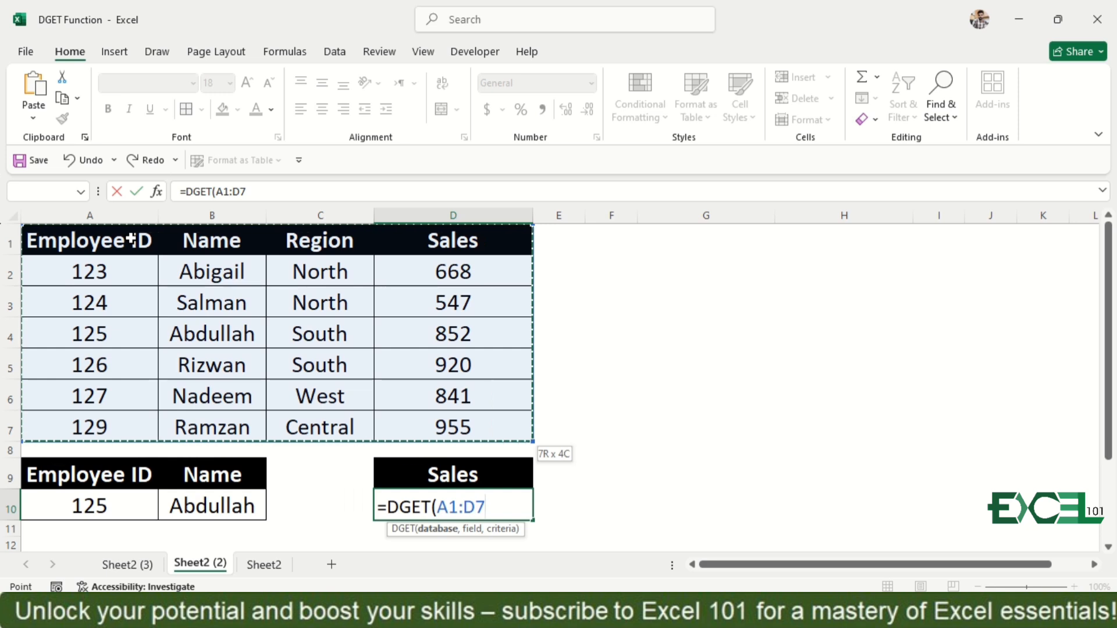
key(F4)
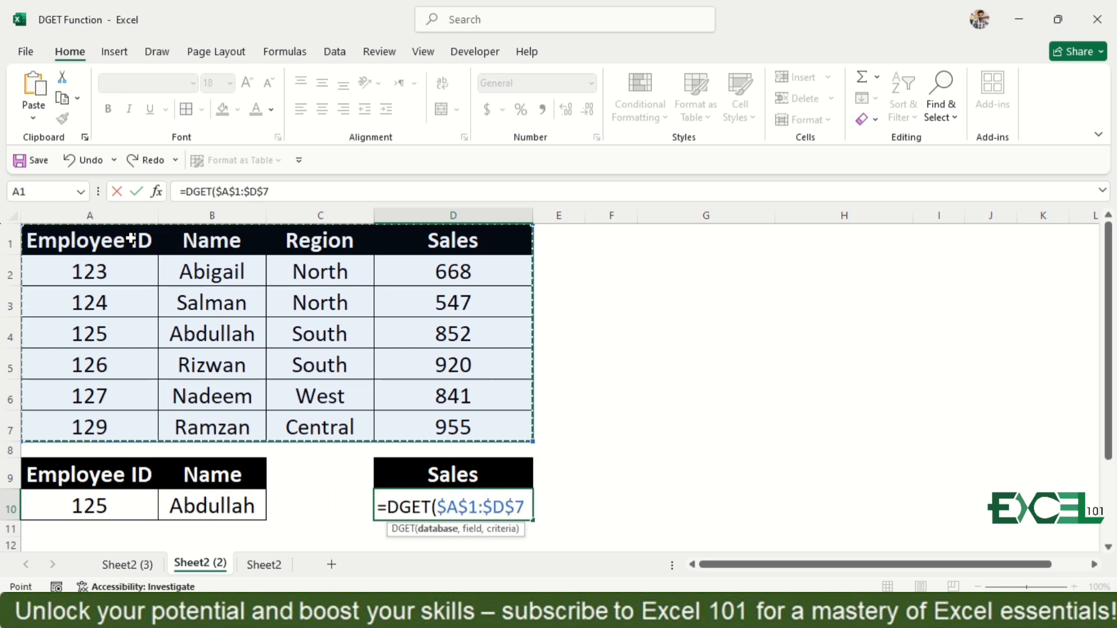
text(,)
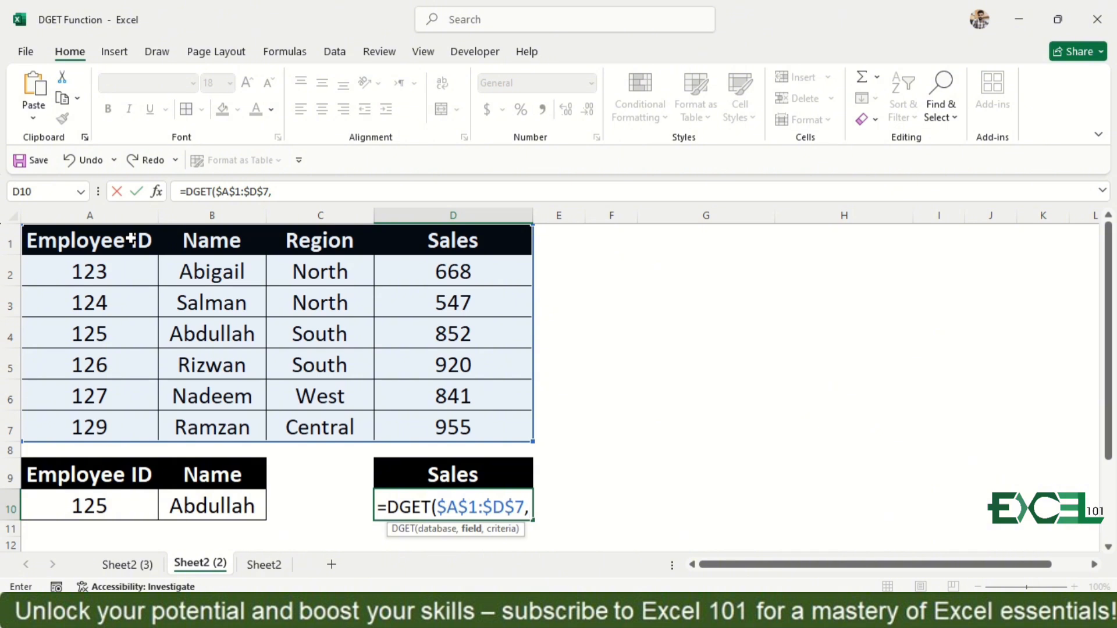
Complete the D10 DGET formula with $D$1 as the field and $A$9:$B$10 as the criteria
click(452, 235)
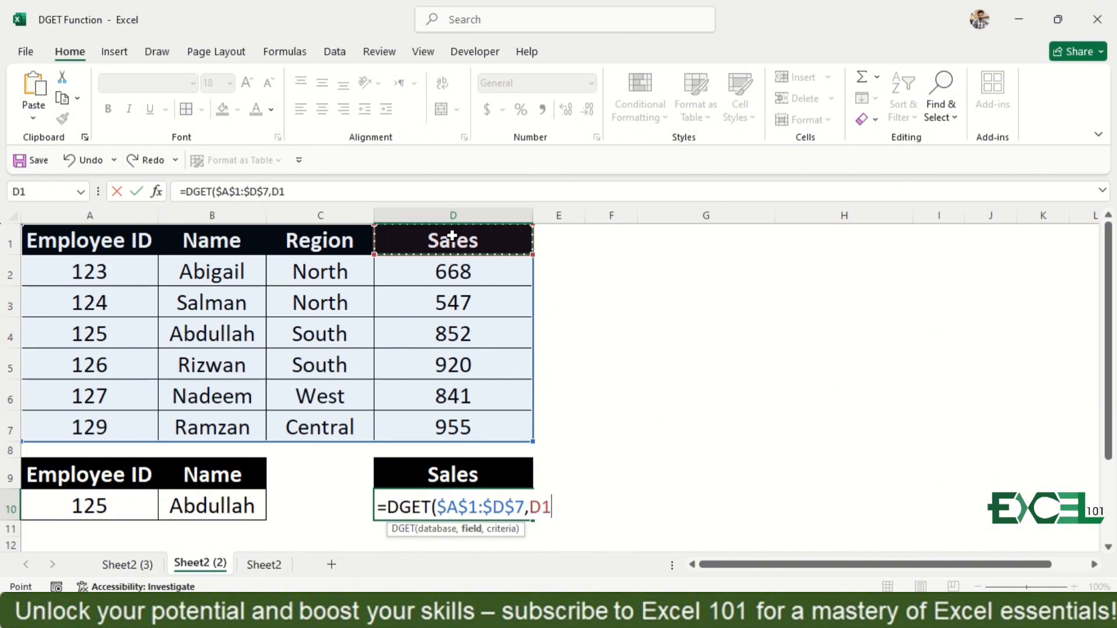
key(F4)
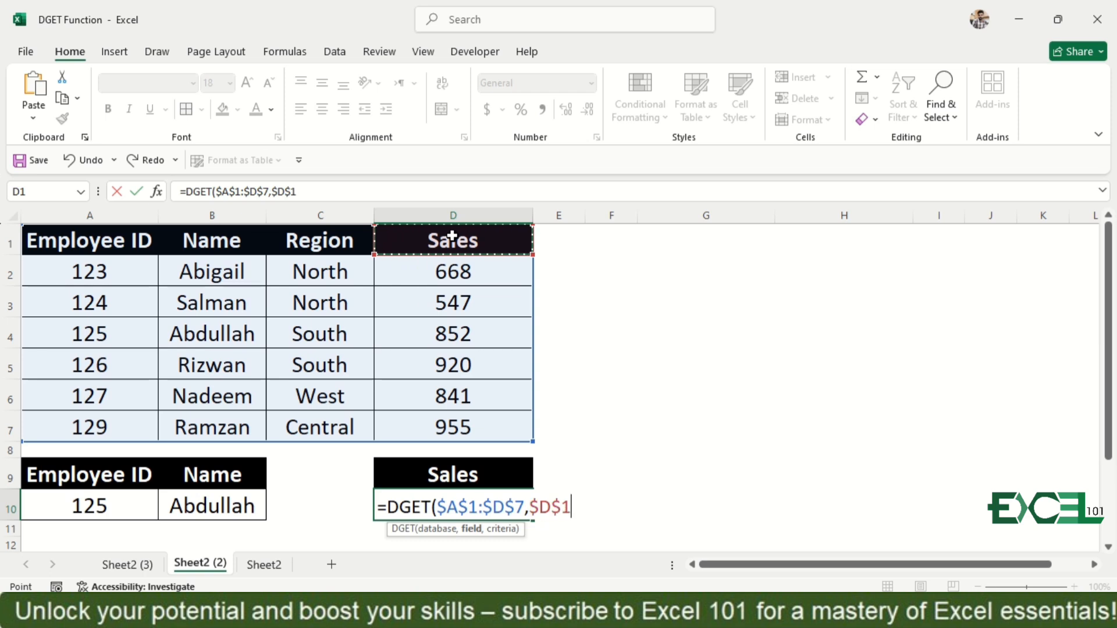
text(,)
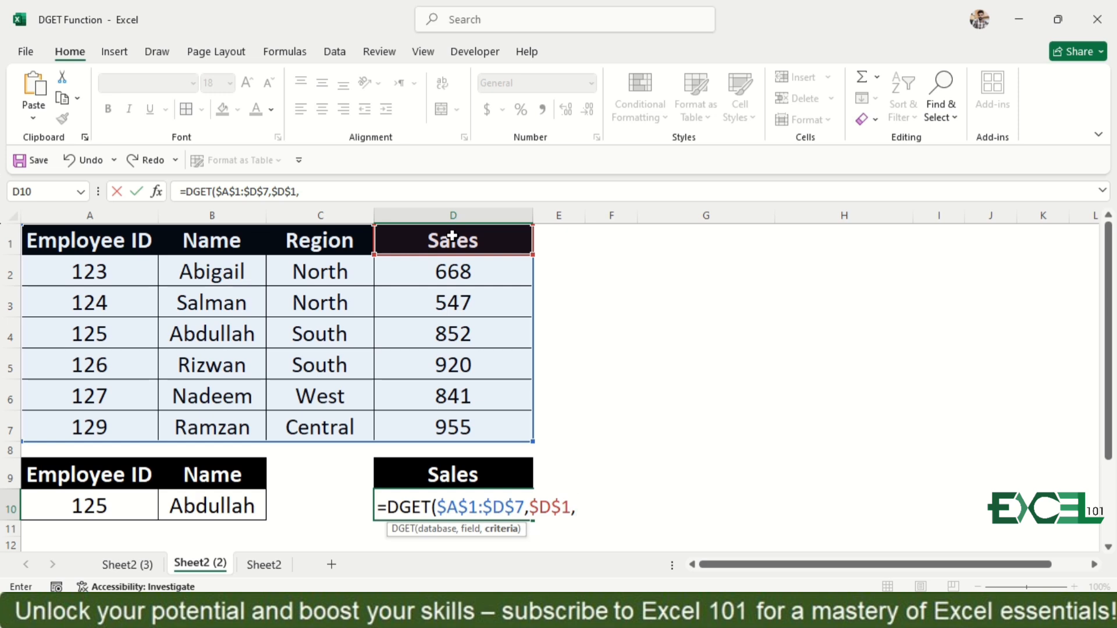
click(107, 478)
key(shift+Down)
key(shift+Right)
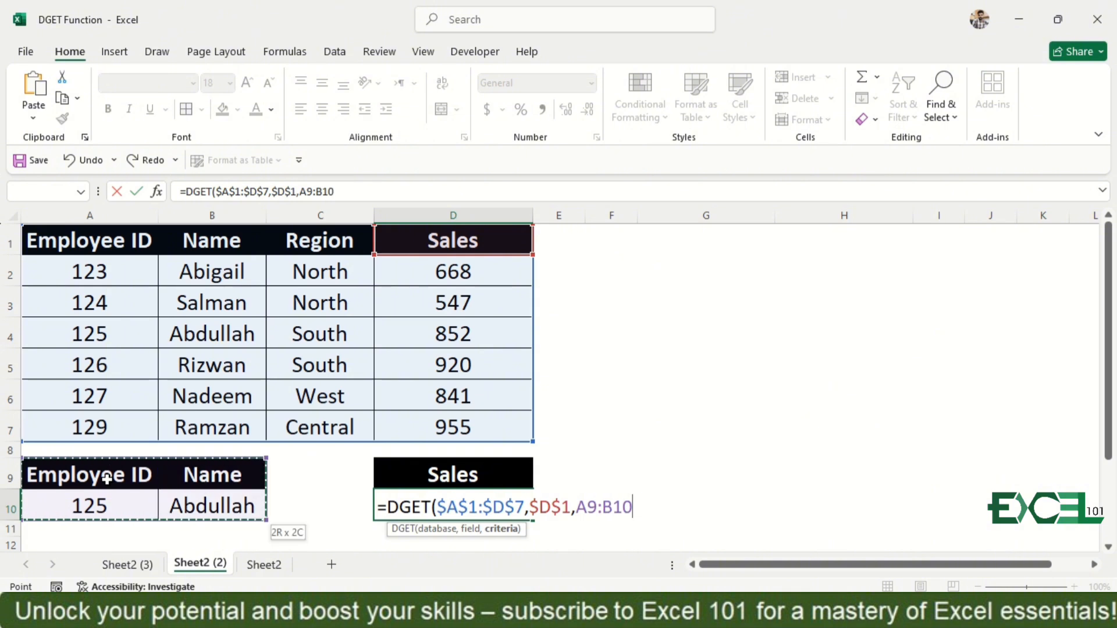
key(F4)
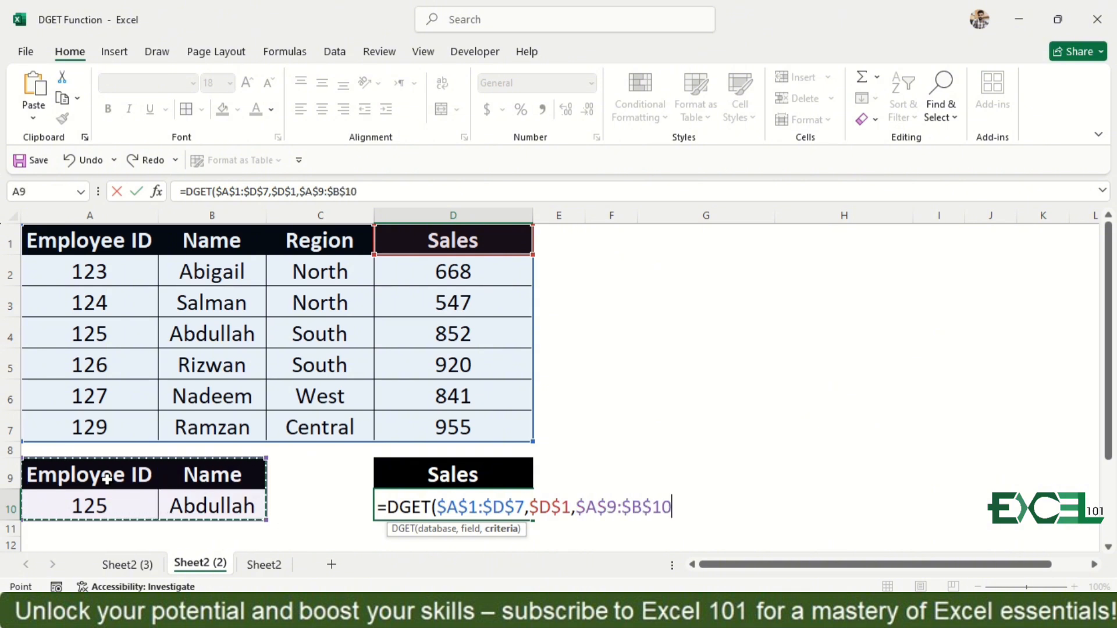
text())
key(Return)
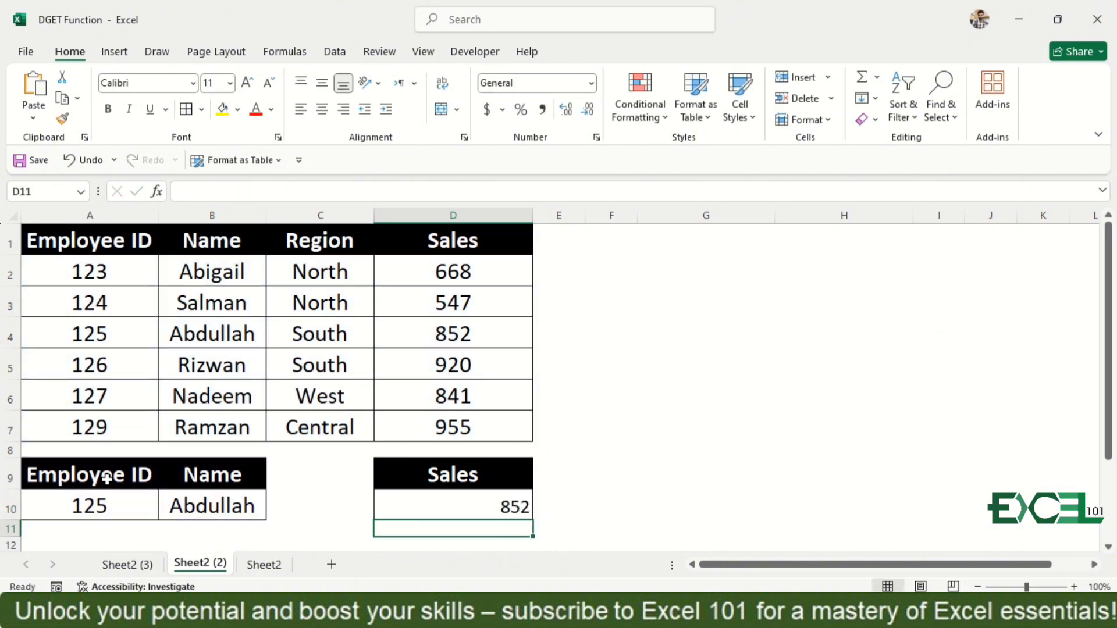
Copy the employee ID and name from A6:B6 into the criteria cells A10:B10
key(Up)
key(Up)
key(Up)
key(Up)
key(Up)
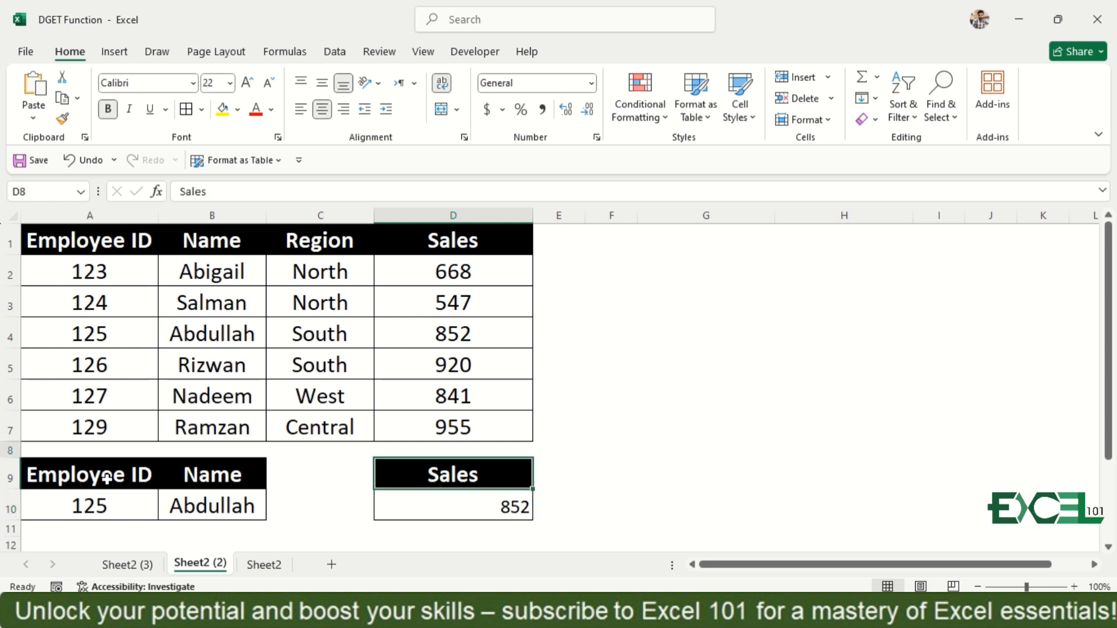
key(Left)
key(Left)
key(Left)
key(shift+Right)
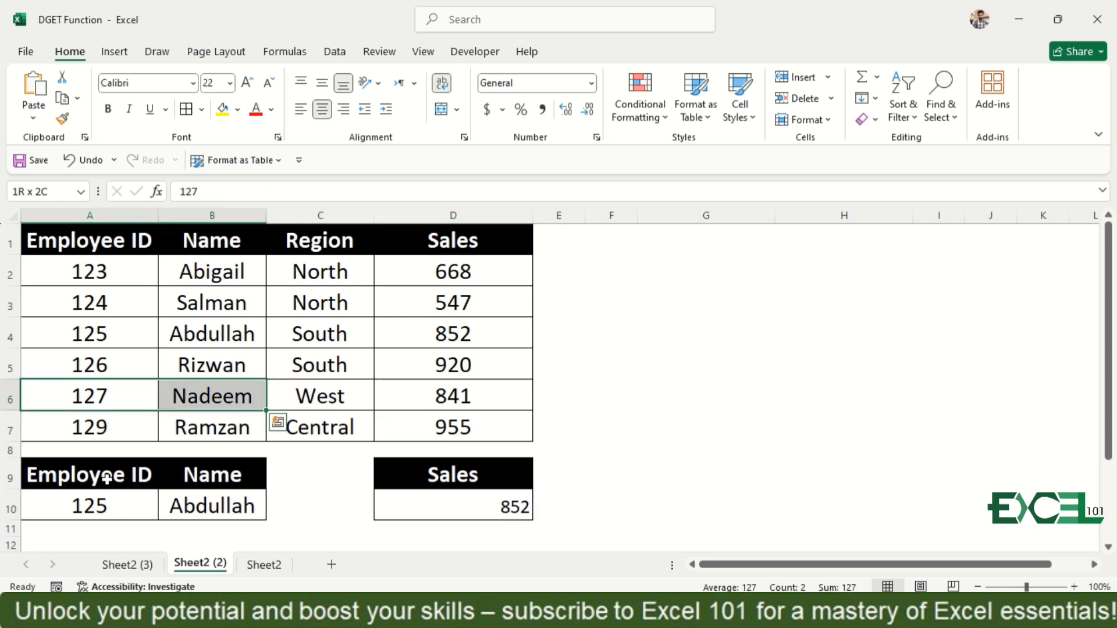
key(ctrl+c)
key(Down)
key(Down)
key(Down)
key(Down)
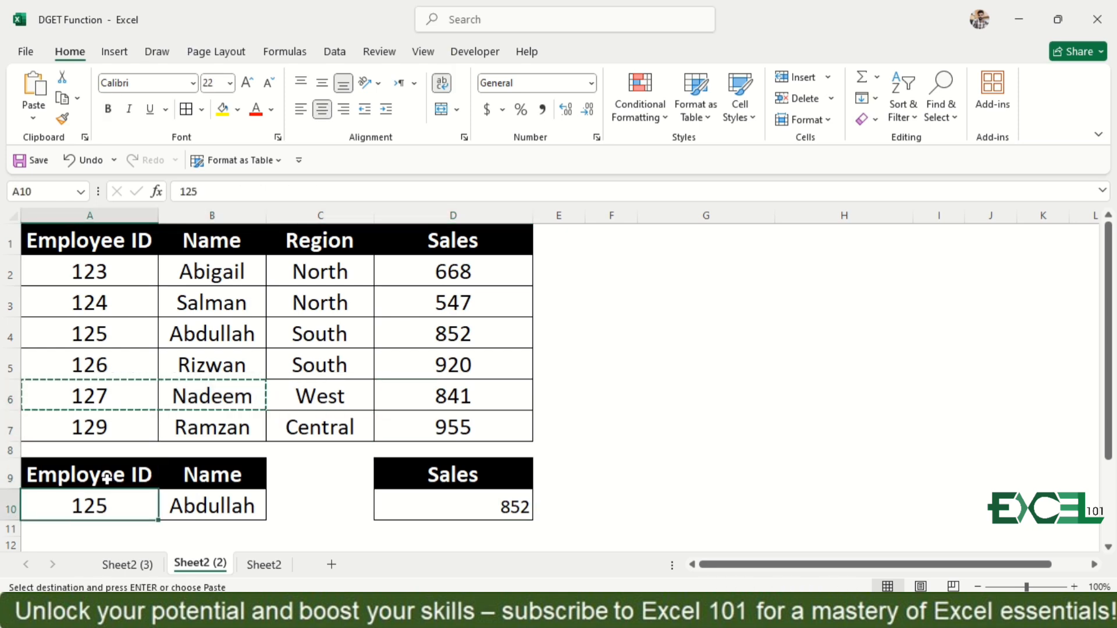
key(ctrl+v)
key(Right)
key(Right)
key(Right)
On Sheet2 (3), clear the existing DGET formula from the Sales result cell D10
key(ctrl+Page_Up)
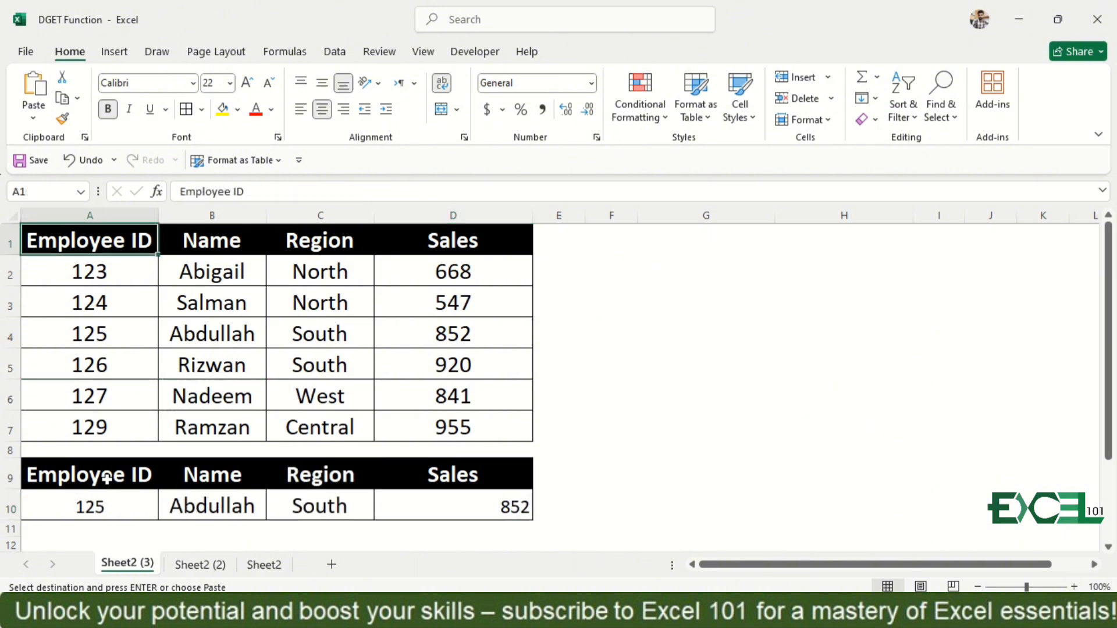
click(480, 507)
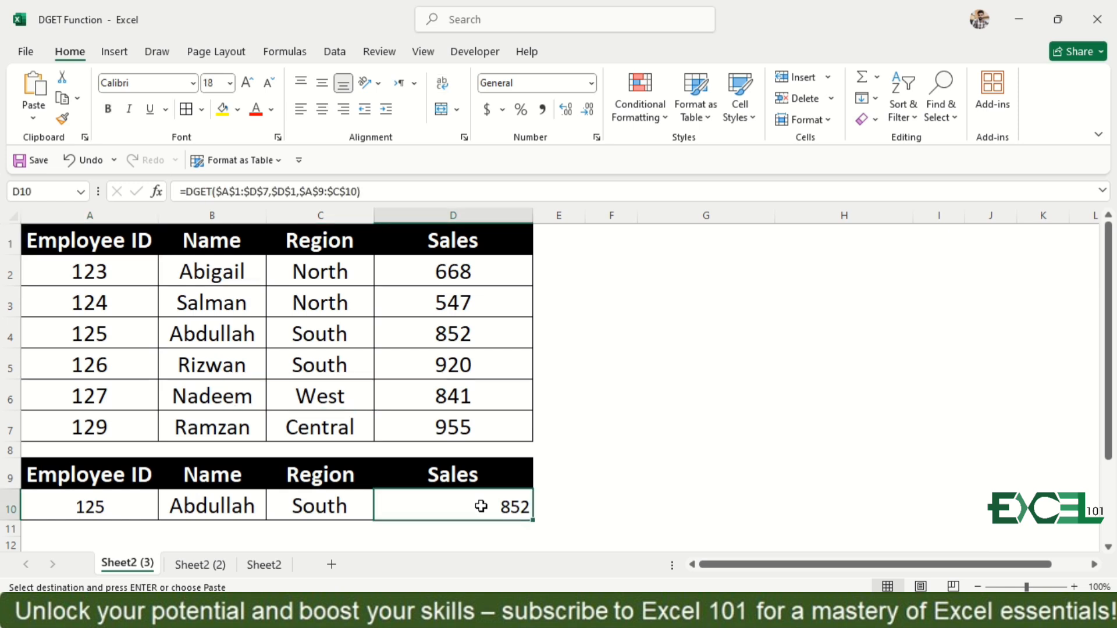
key(Delete)
key(Left)
key(Left)
key(Left)
key(Right)
key(Right)
key(Right)
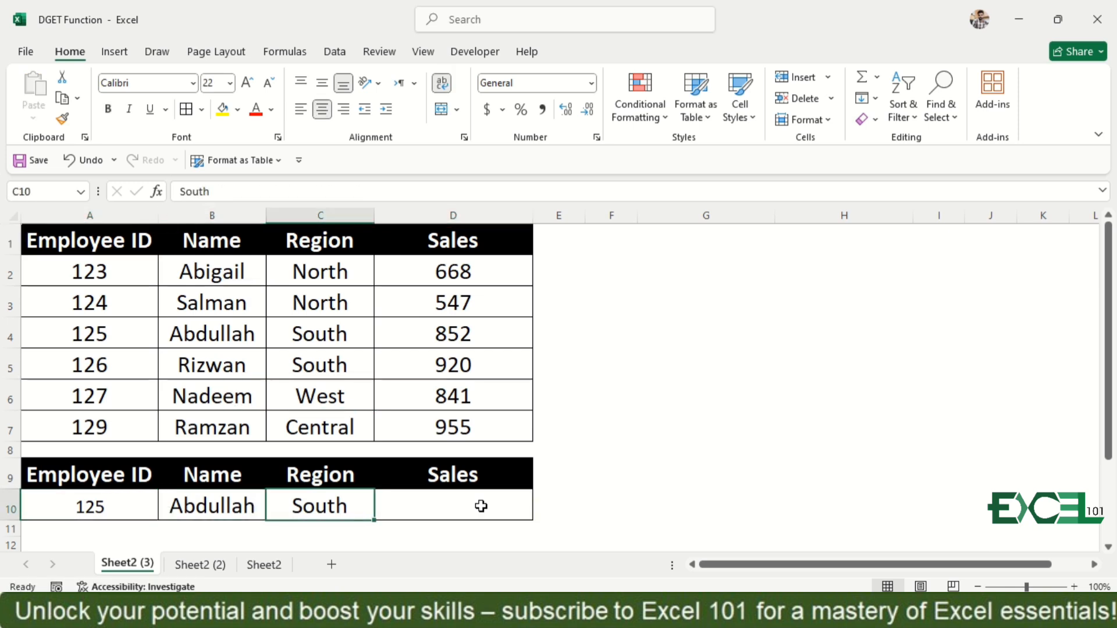
Begin a new DGET formula in D10 with the absolute range $A$1:$D$7 as its database
text(=dge)
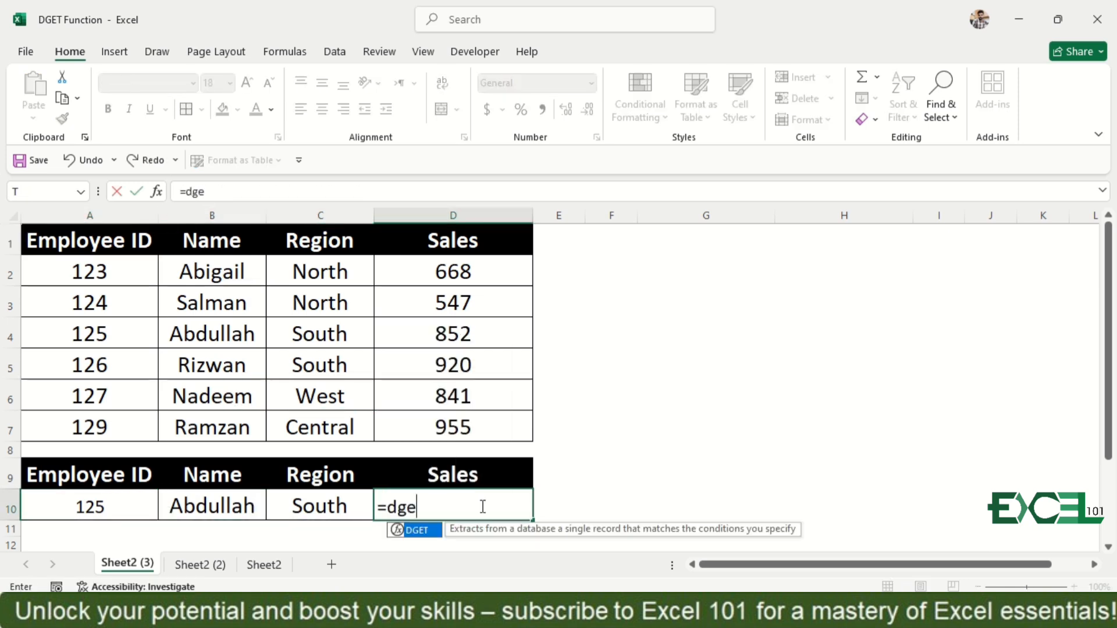
key(Tab)
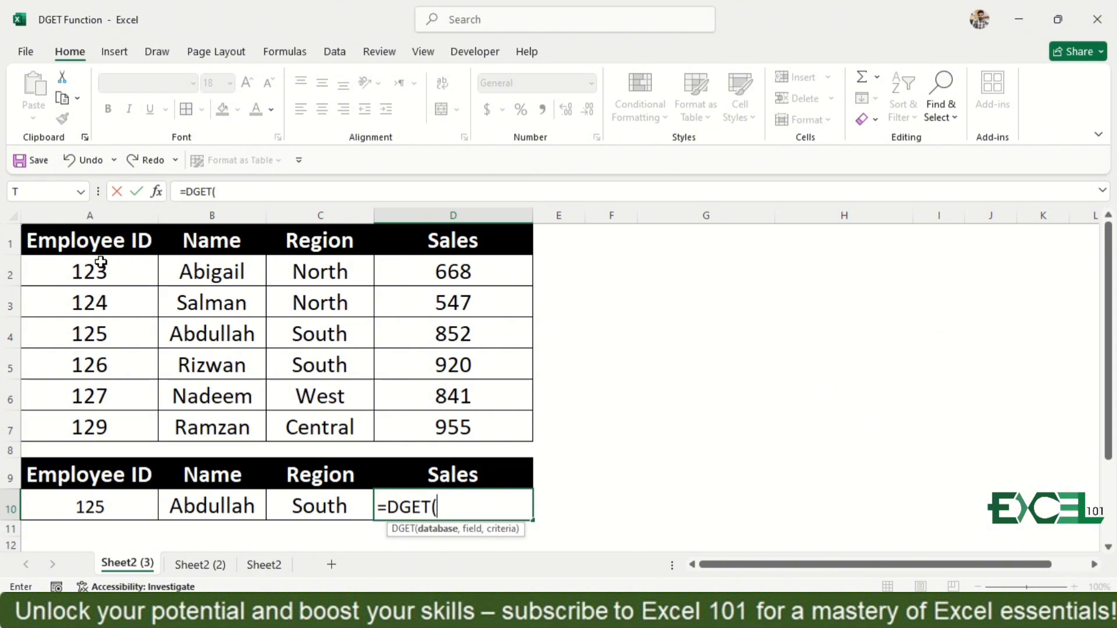
click(102, 241)
key(ctrl+shift+Right)
key(ctrl+shift+Down)
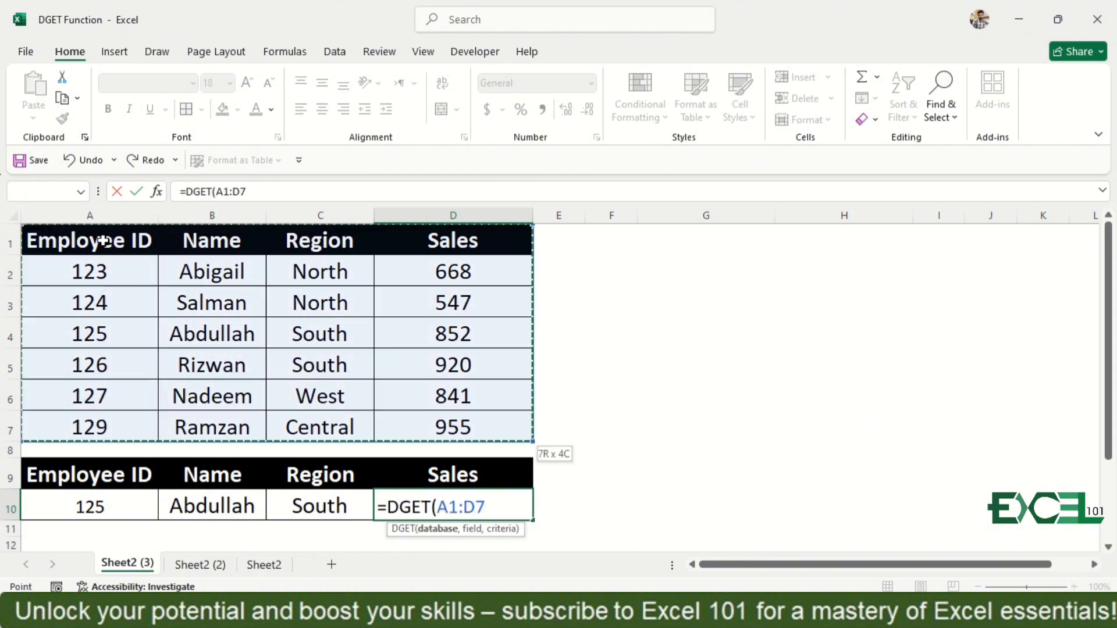
key(F4)
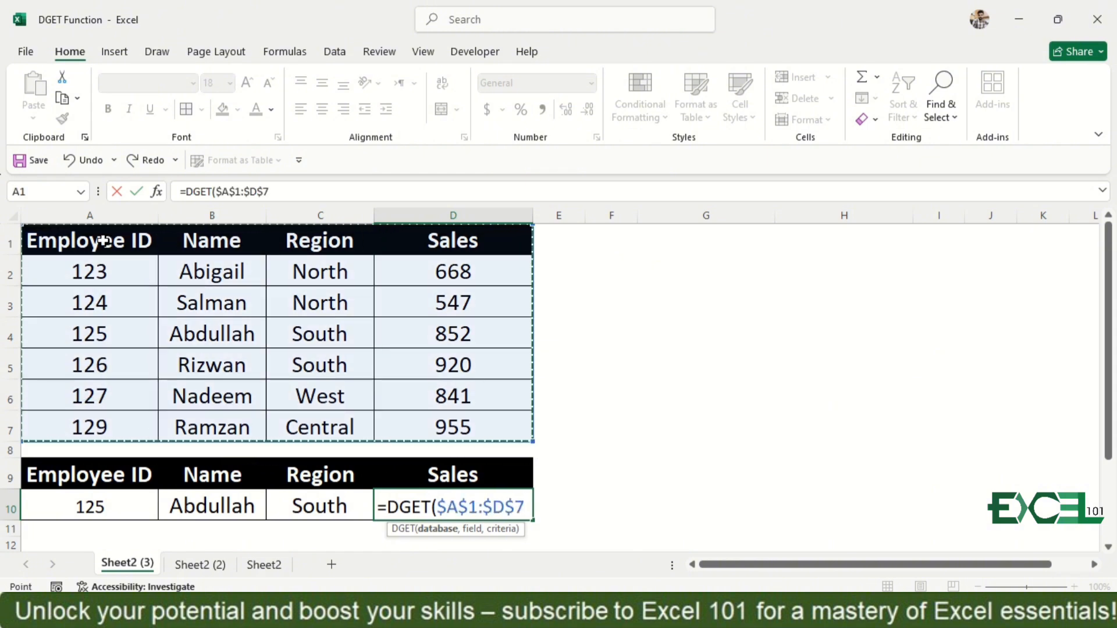
text(,)
Complete the D10 DGET formula with field $D$1 and the three-column criteria range $A$9:$C$10
click(437, 248)
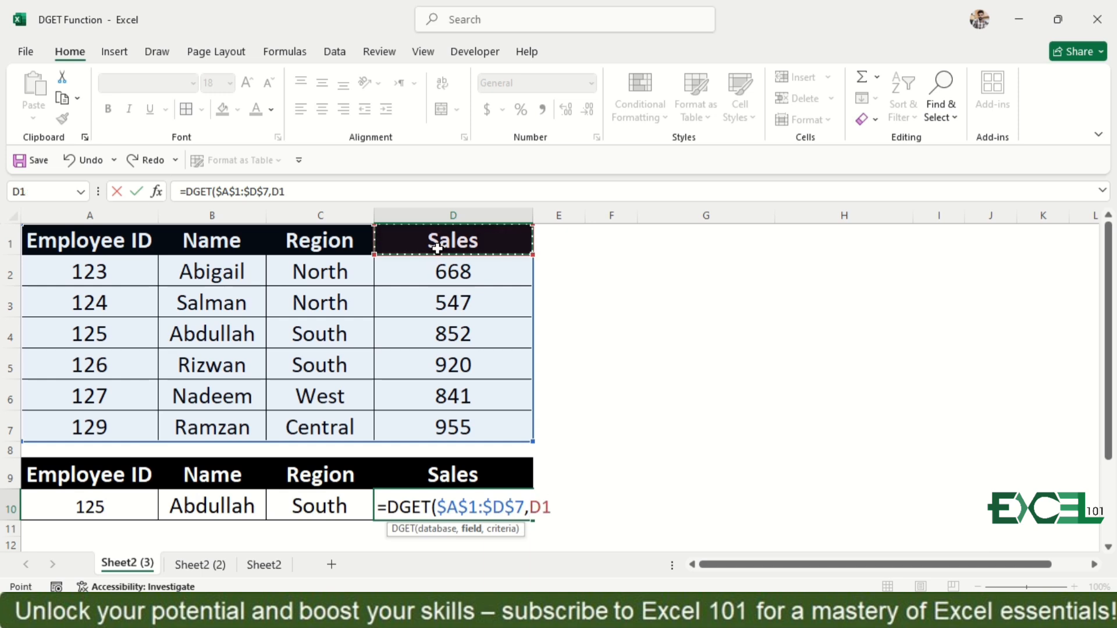
key(F4)
text(,)
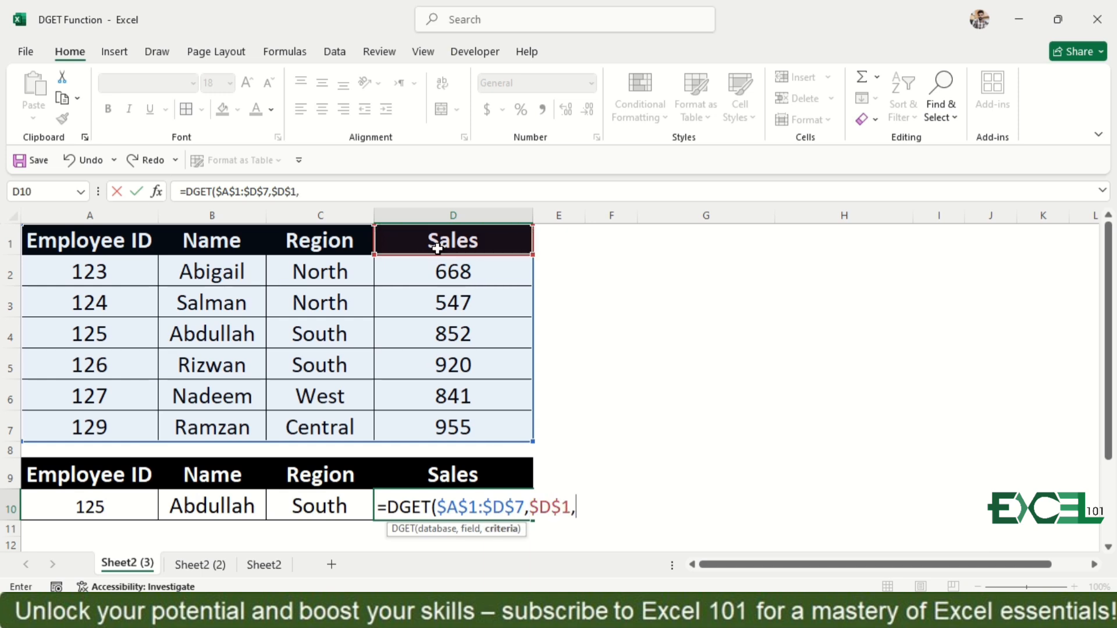
drag(114, 475, 361, 515)
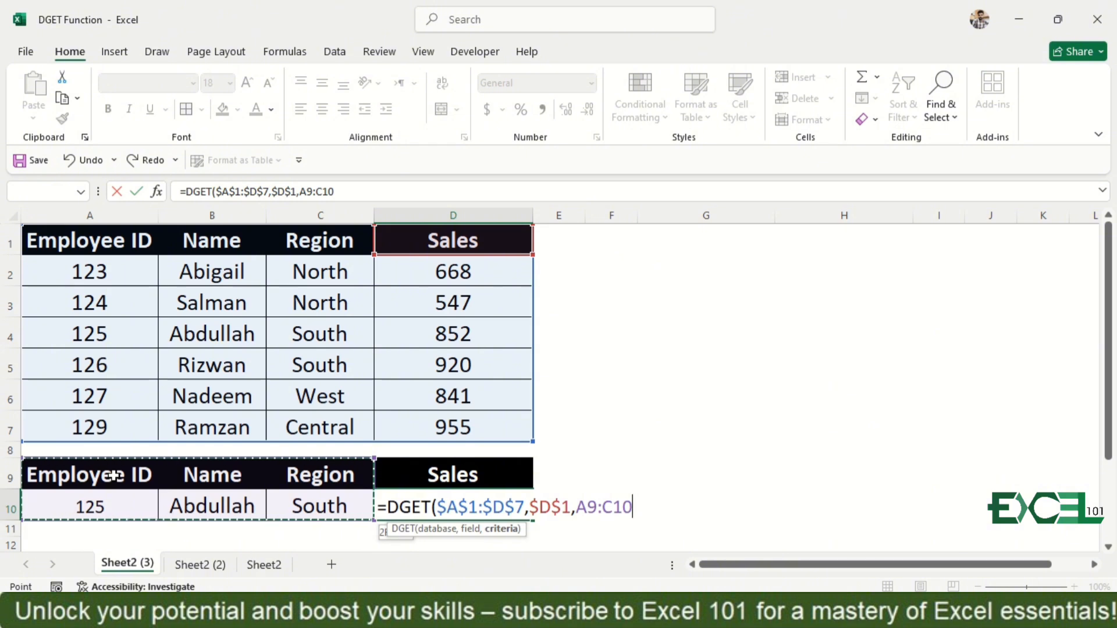
key(F4)
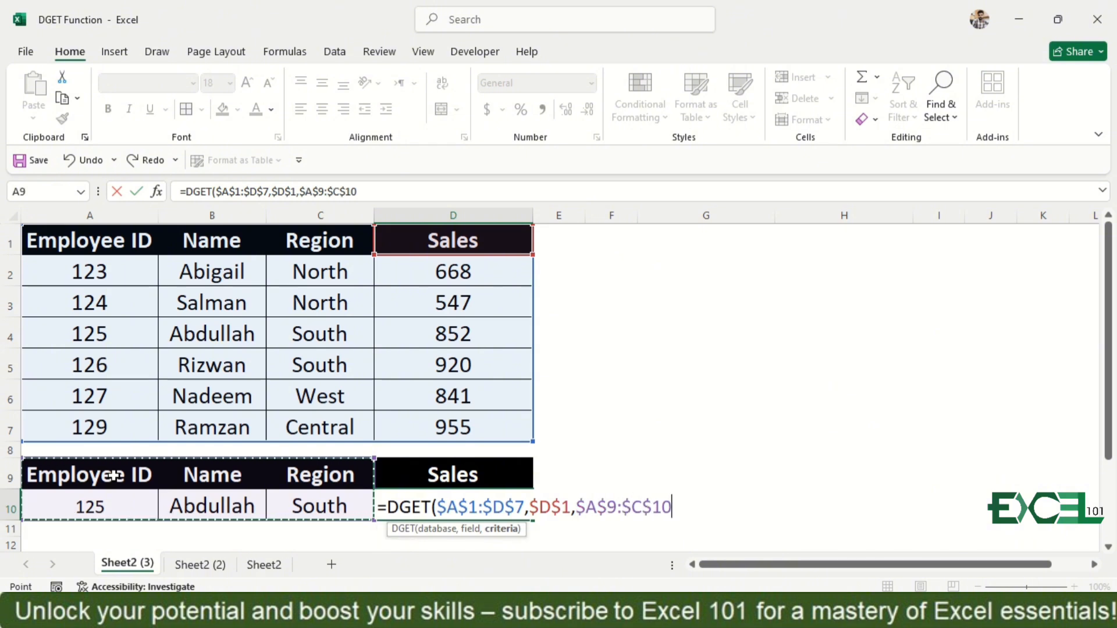
key(Return)
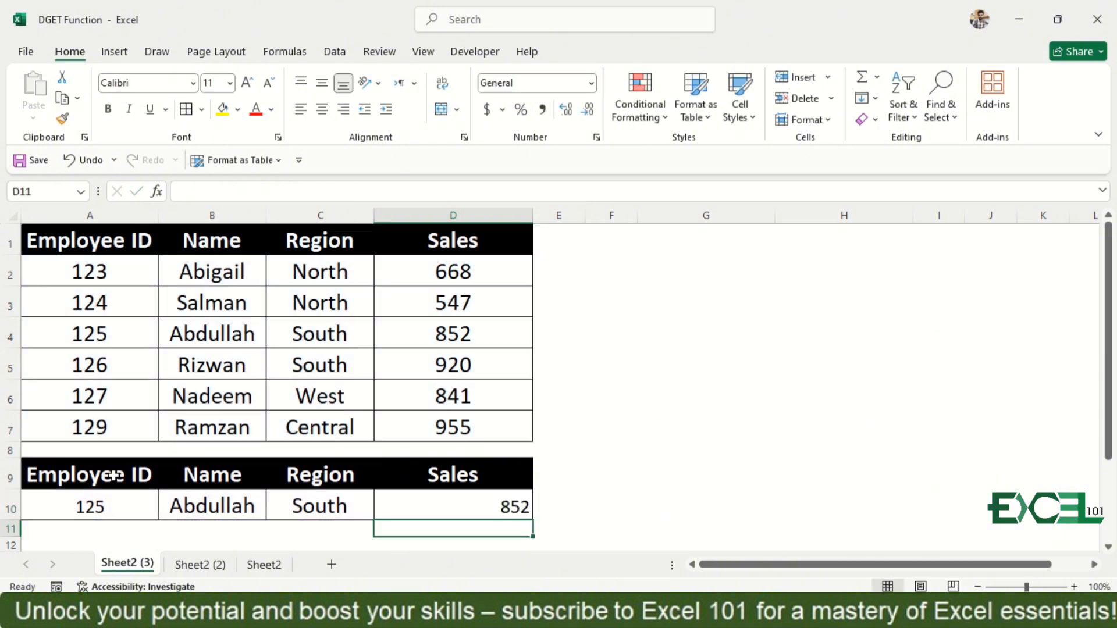
Copy the employee ID, name and region from A7:C7 into the criteria cells A10:C10
key(Up)
key(Up)
key(Up)
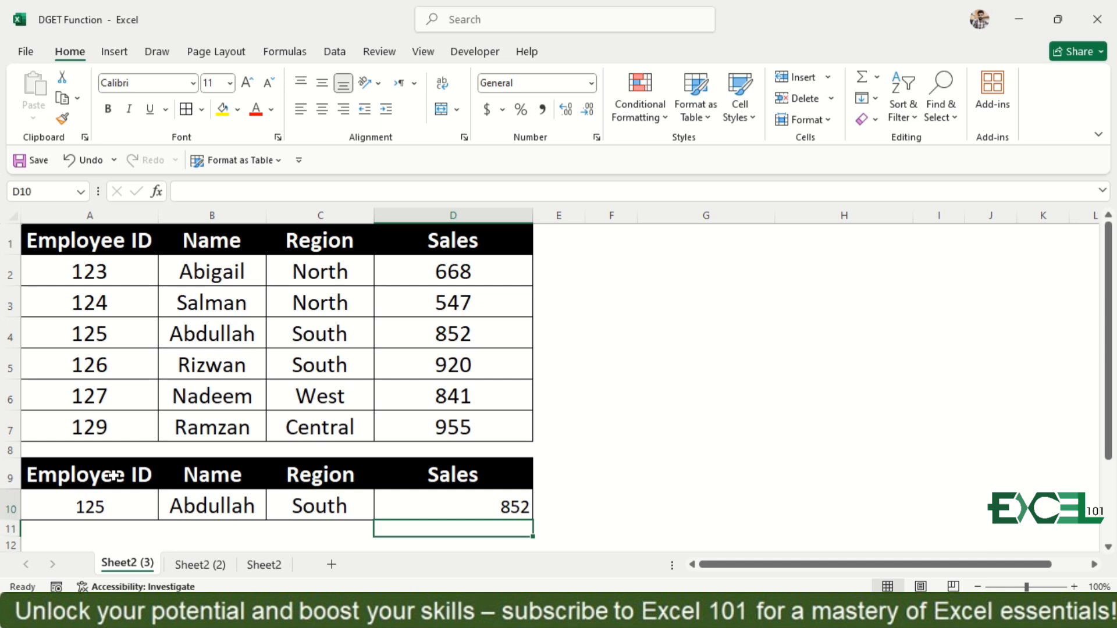
key(Left)
key(Left)
key(Up)
key(Left)
key(shift+Right)
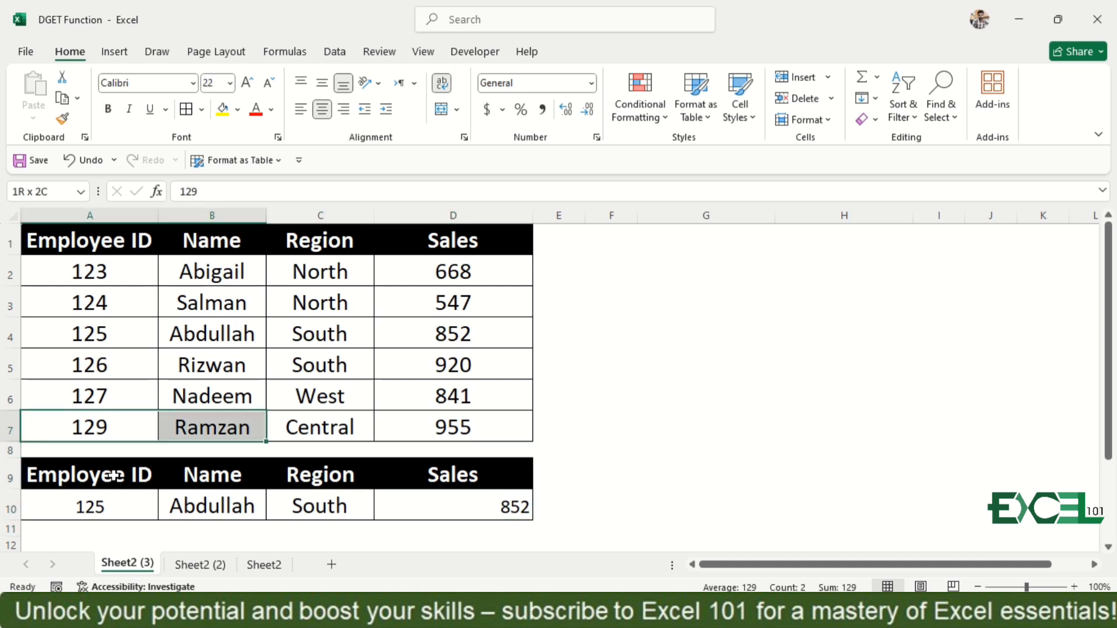
key(shift+Right)
key(ctrl+c)
key(Down)
key(Down)
key(Down)
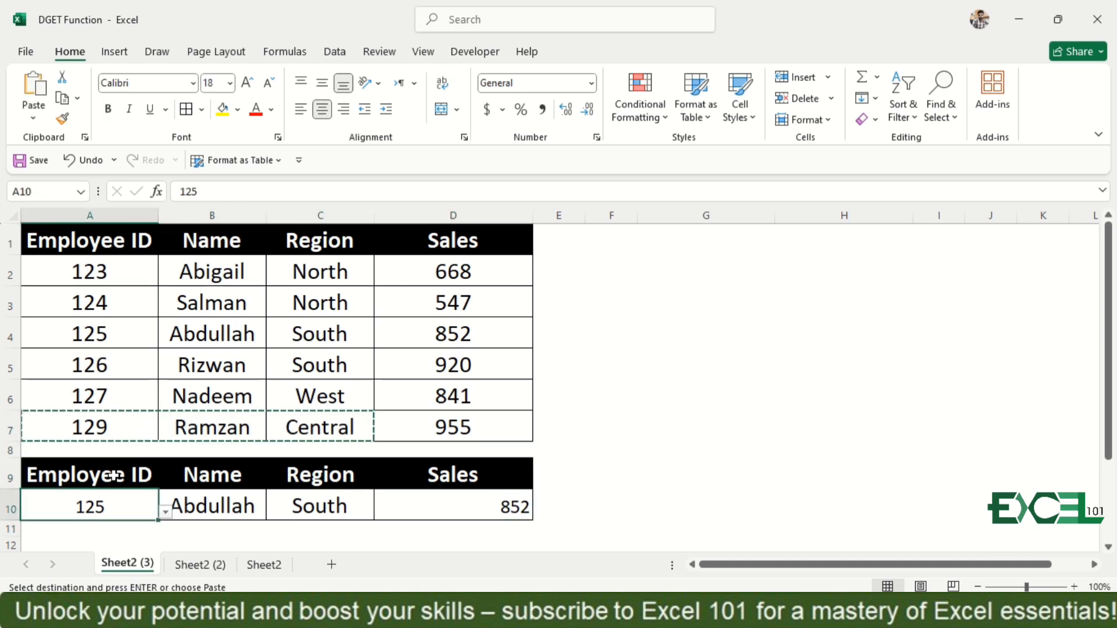
key(ctrl+v)
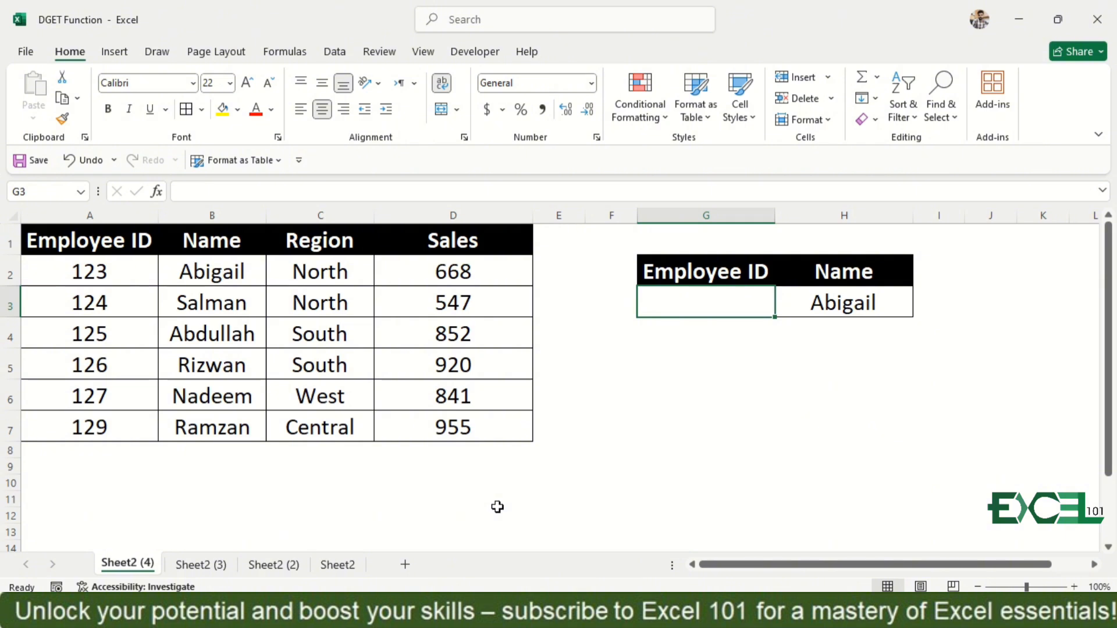